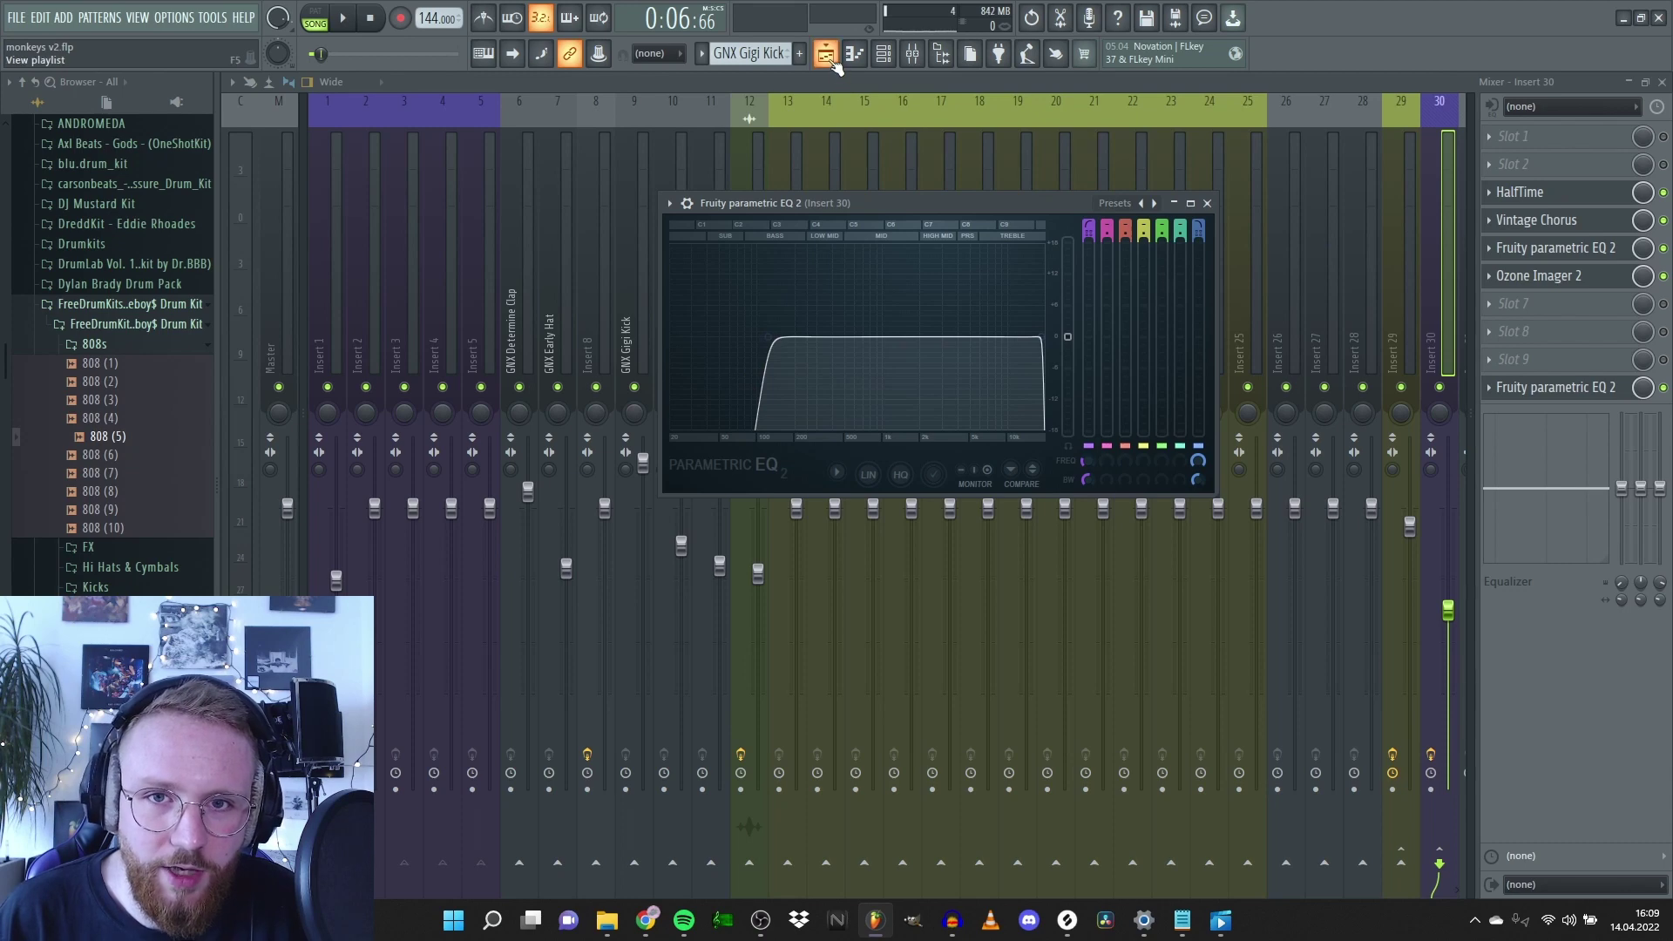
- Play the monkeys spinning monkeys sample in the playlist and the Snare [Athome] pattern in the piano roll
left_click(825, 54)
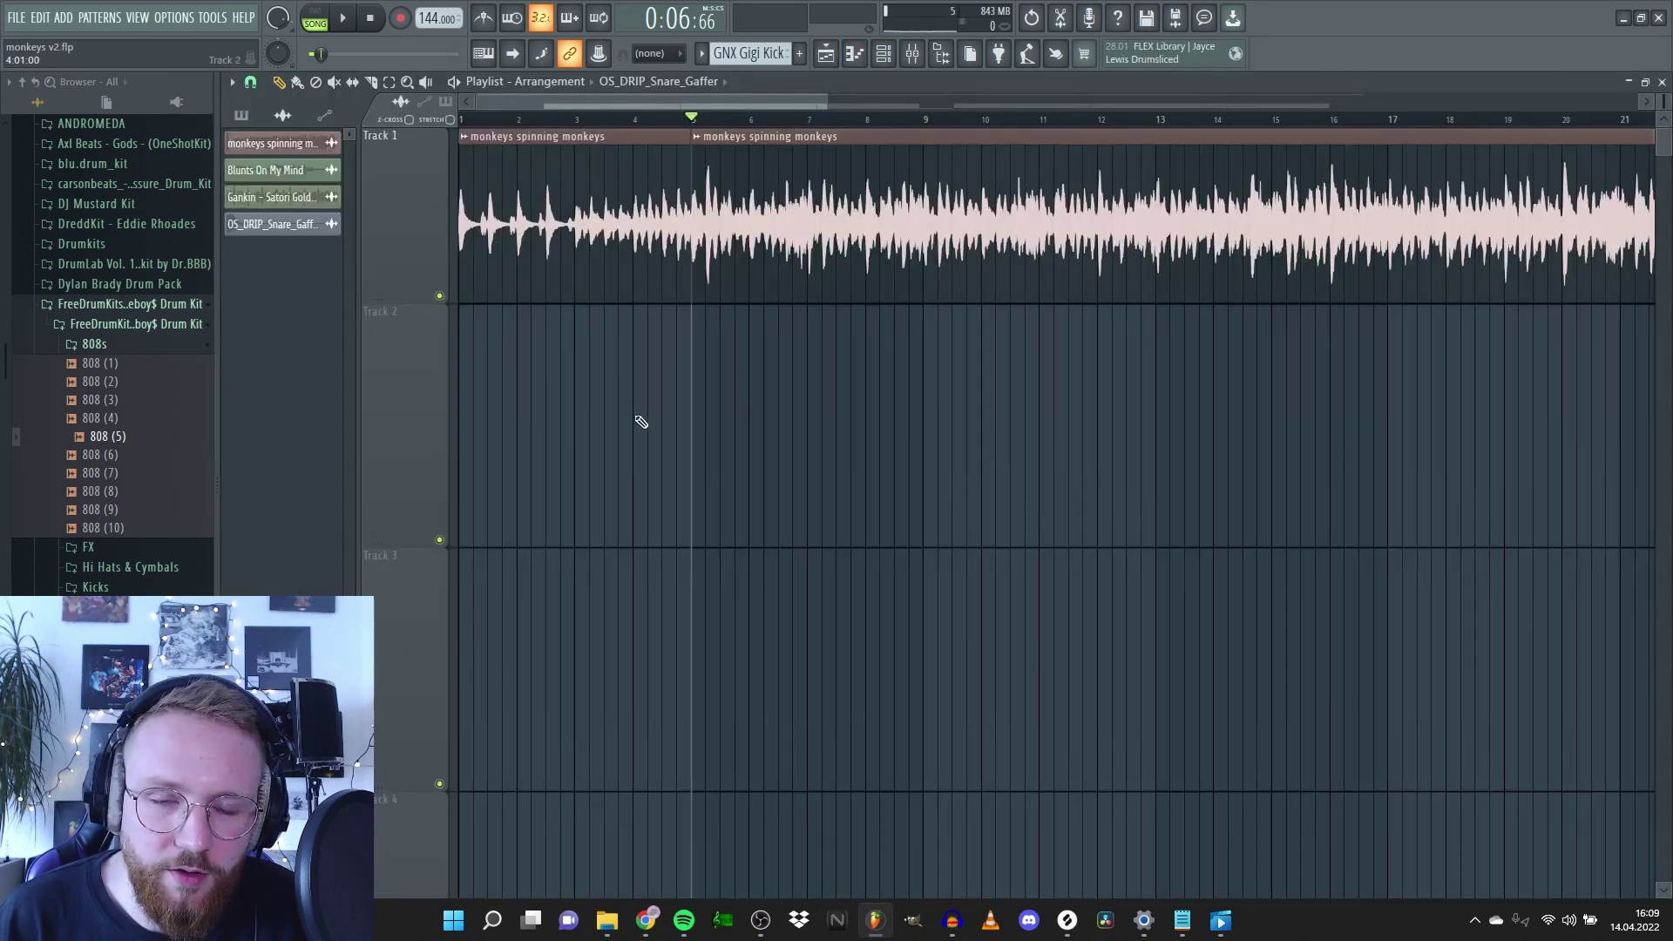
key("space")
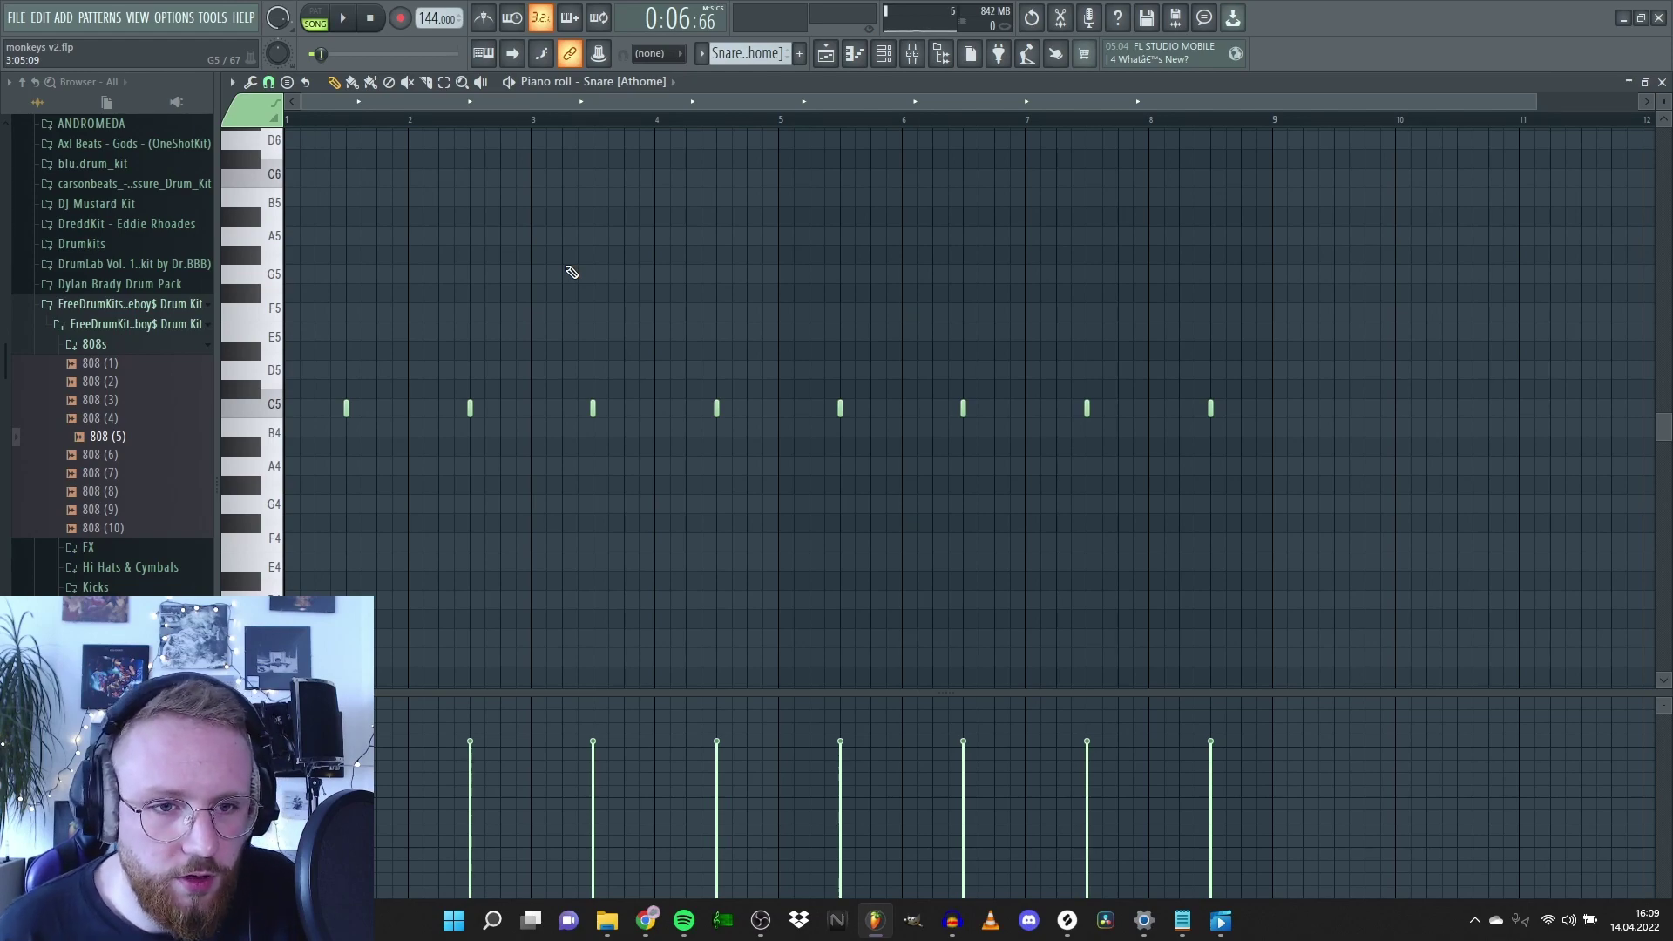
key("space")
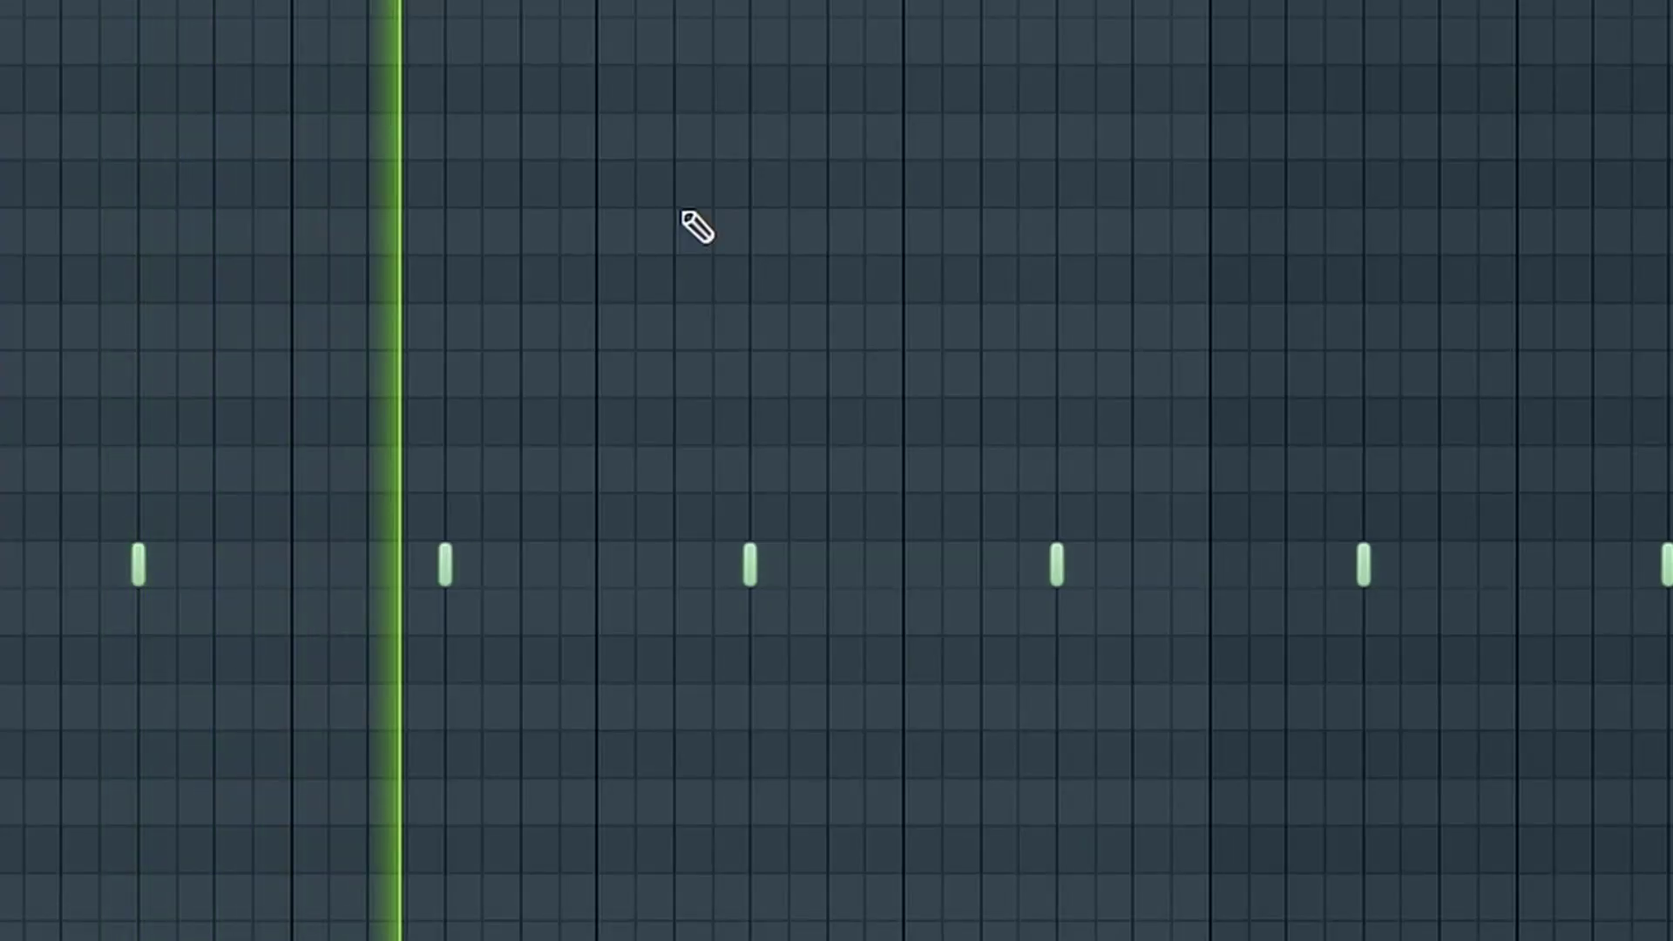
- Open the BB_K6_Hat02 hi-hat pattern in the piano roll and play it to review all its rolls
double_click(694, 315)
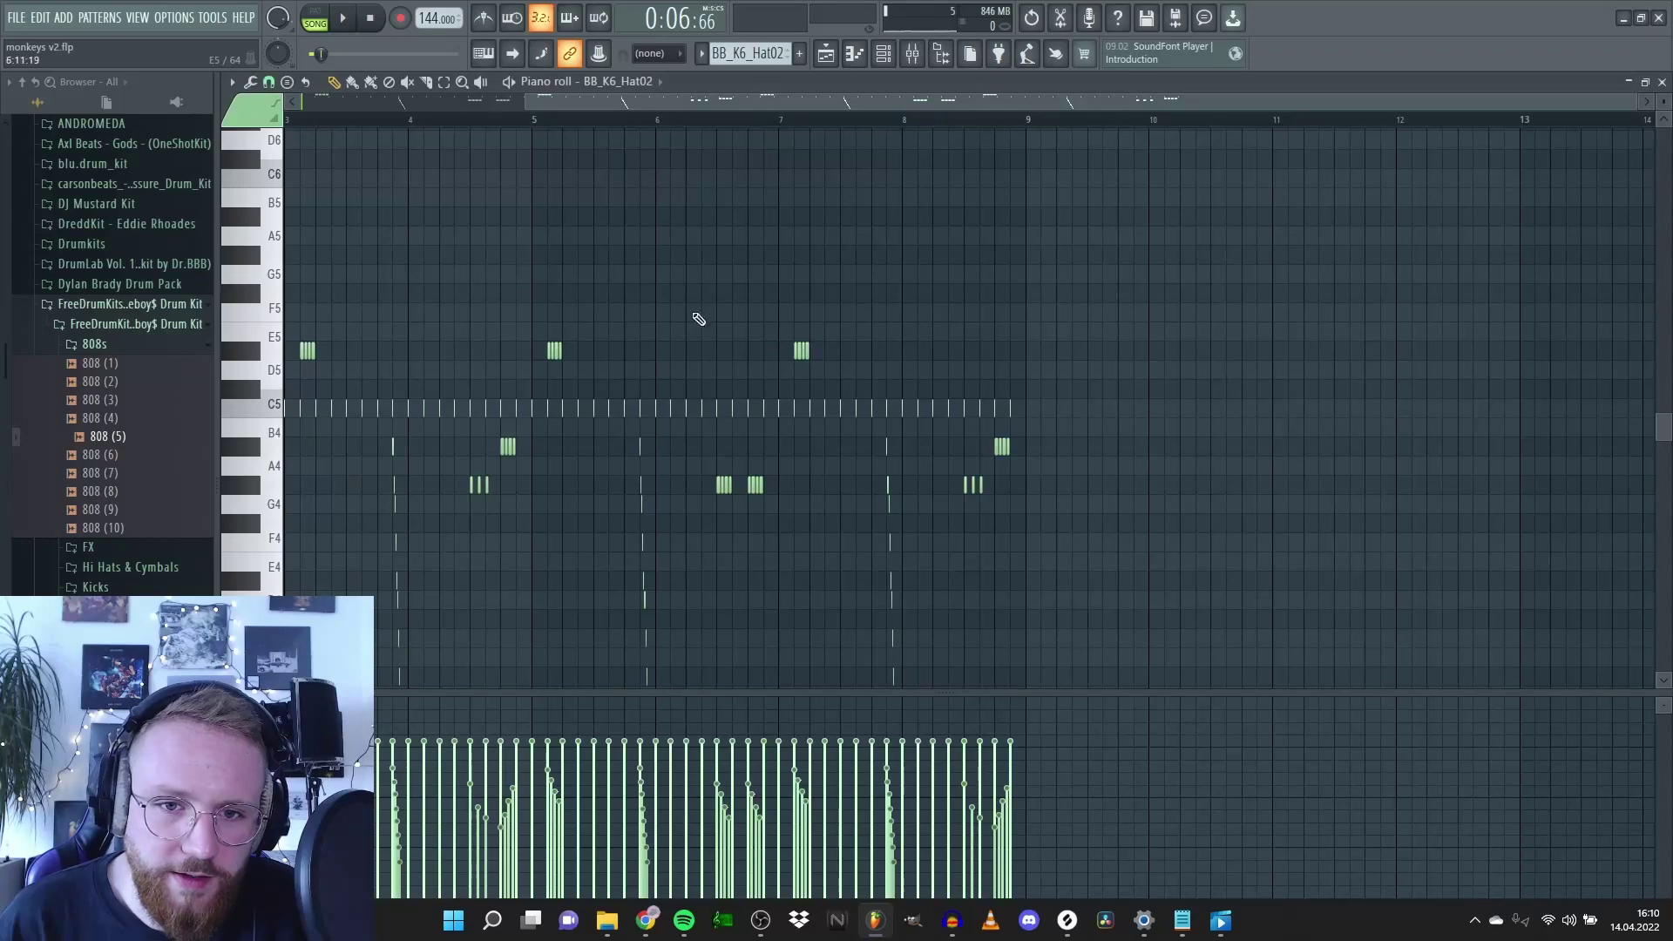
right_click(515, 278, "ctrl")
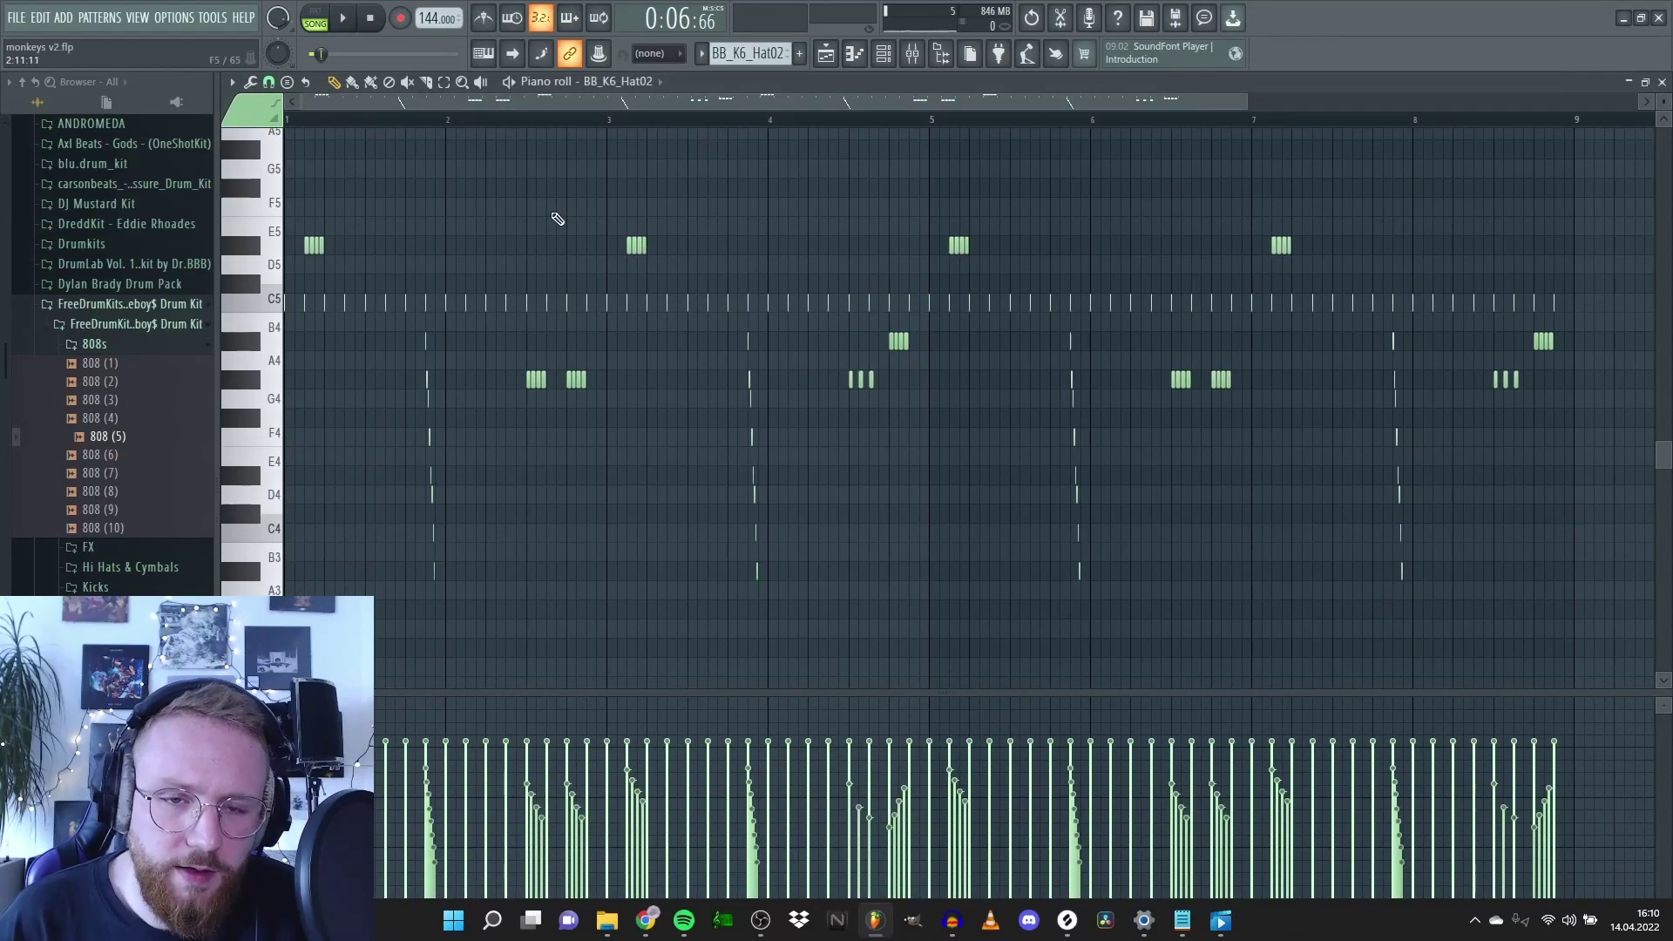
scroll(524, 184, "down", 1, "ctrl")
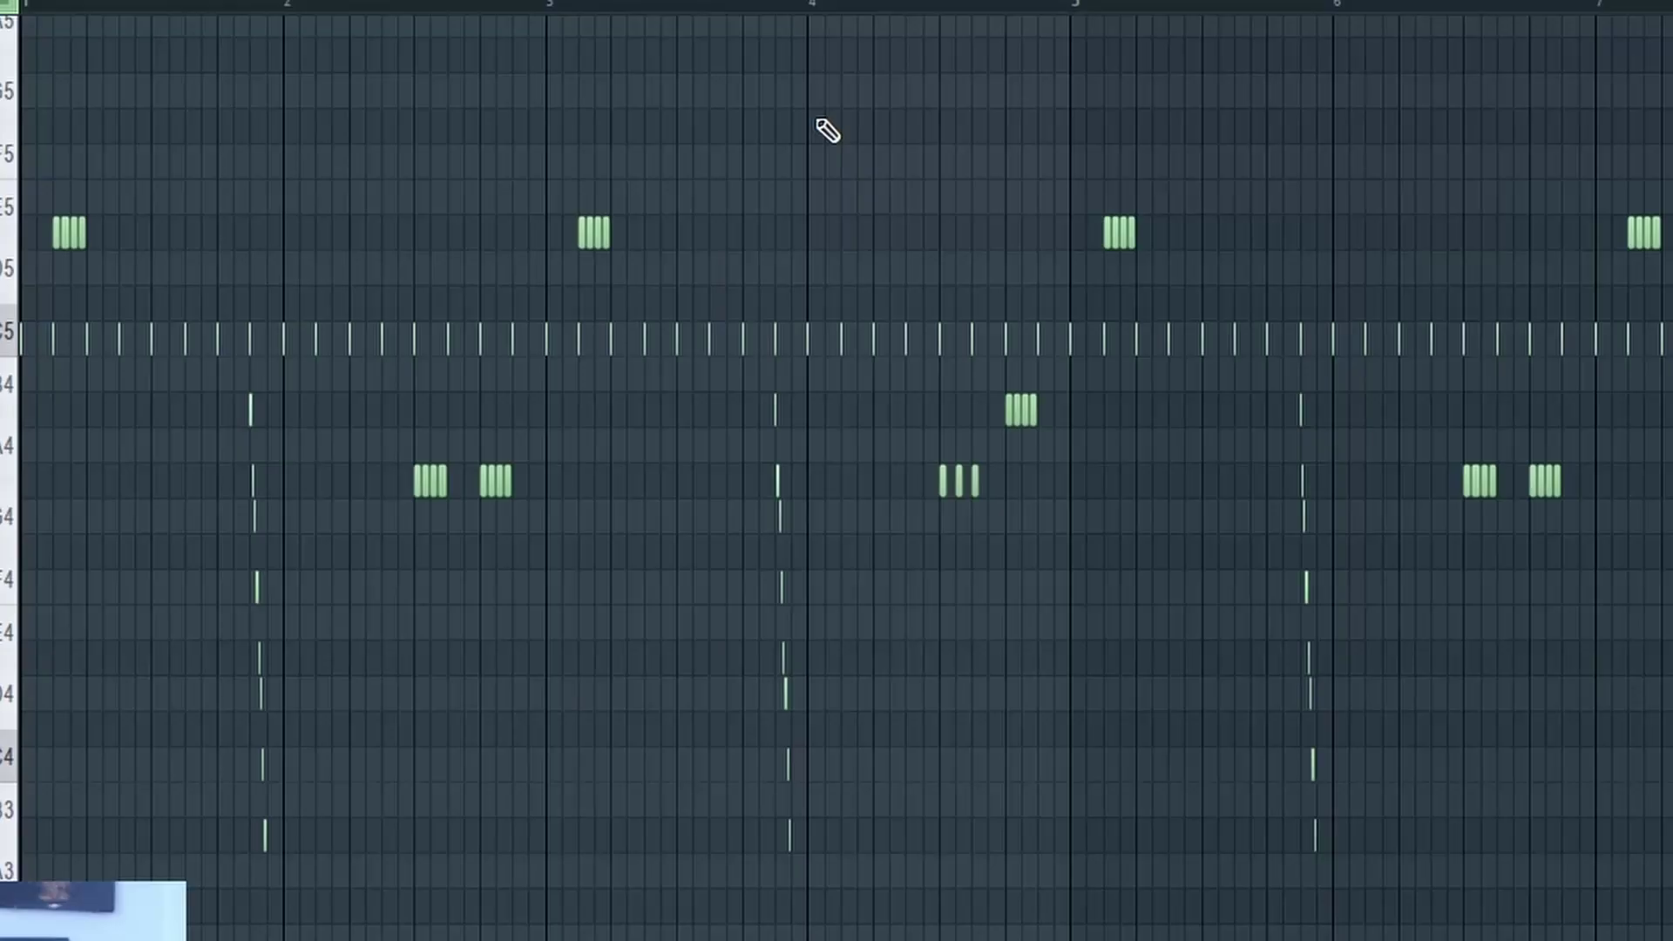
key("space")
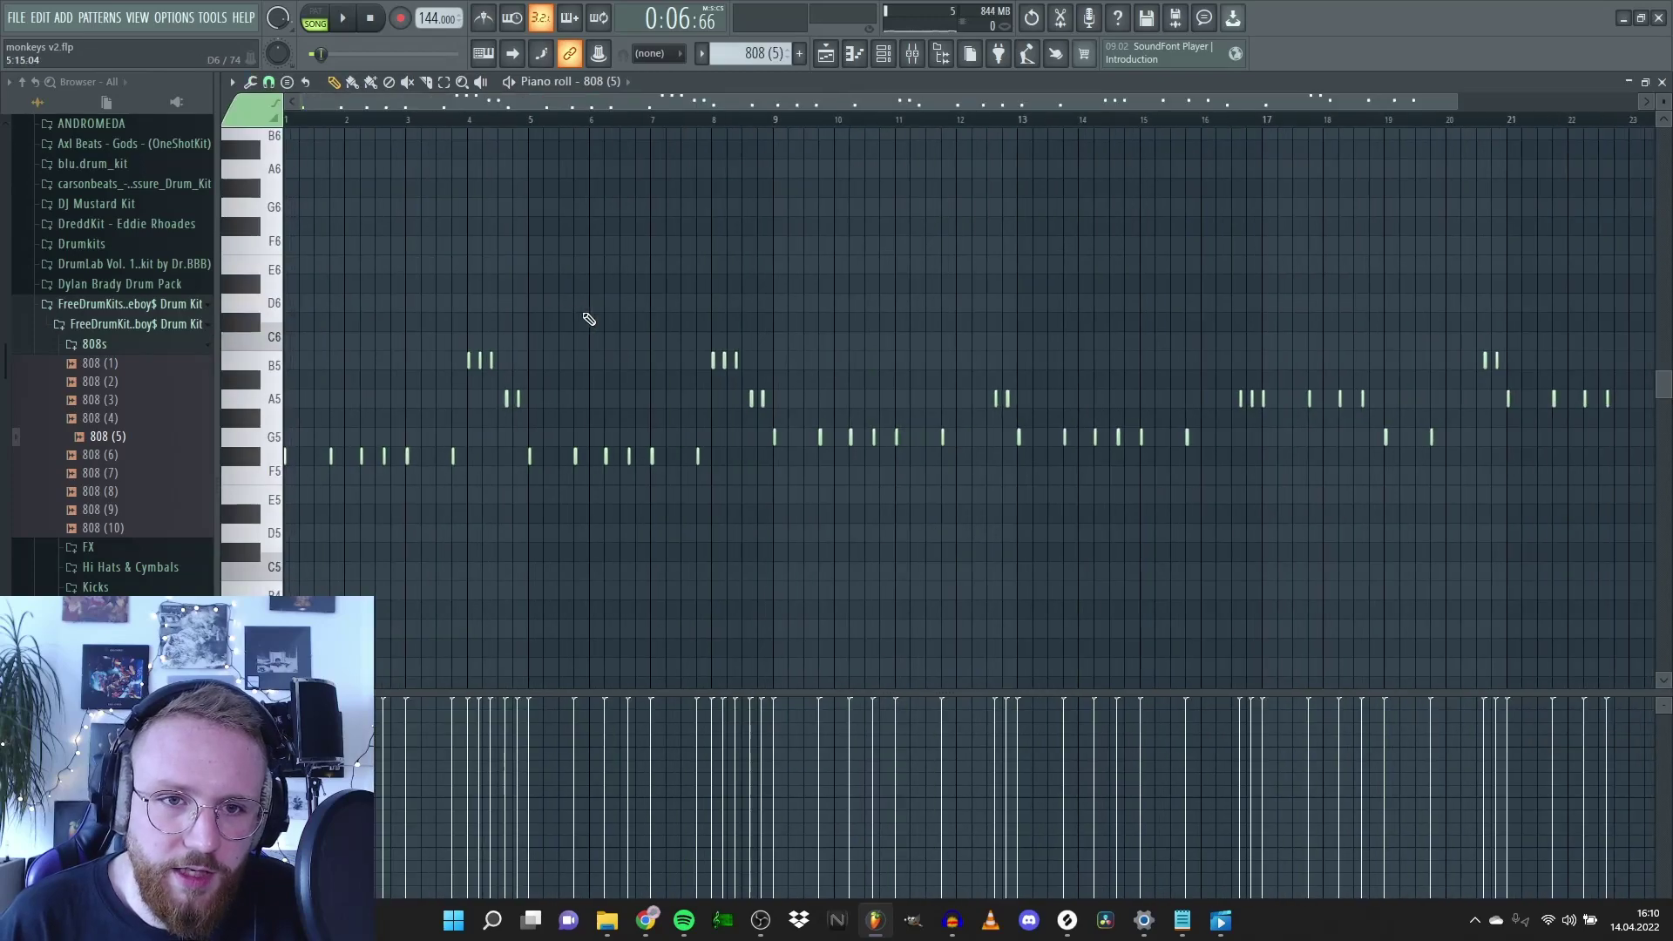
- Examine the 808 (5) pattern by selecting its F#5 notes up to bar 8 and its G5 notes from bar 9, and clear the selection
scroll(343, 321, "down", 1)
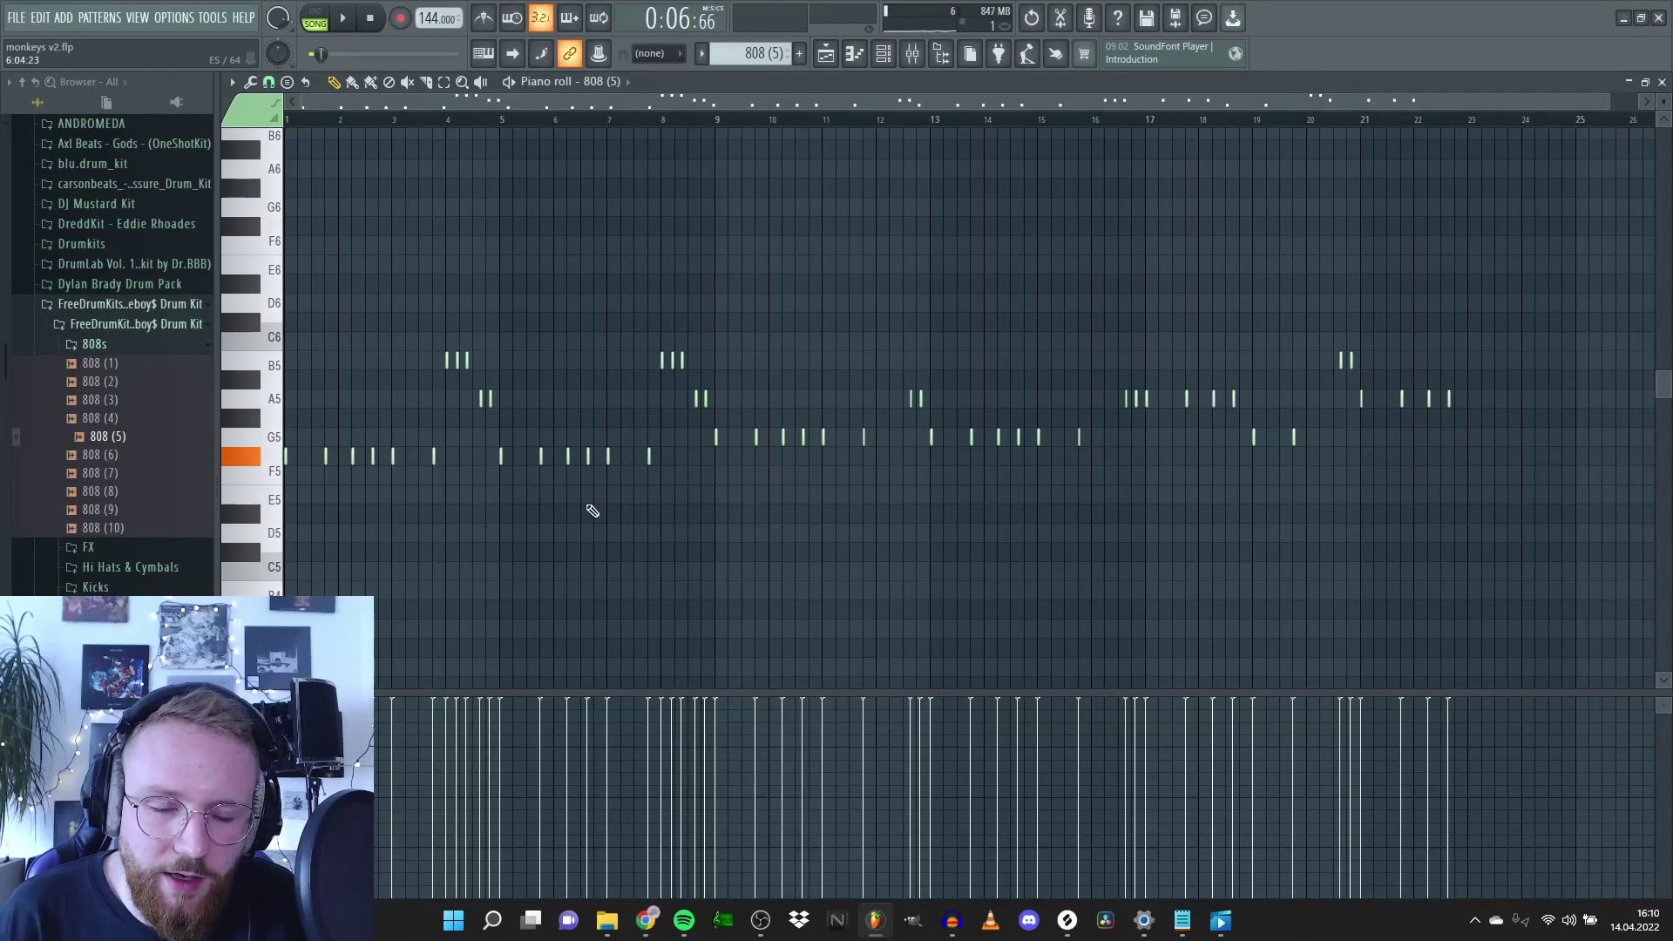
left_click_drag(675, 518, 229, 453)
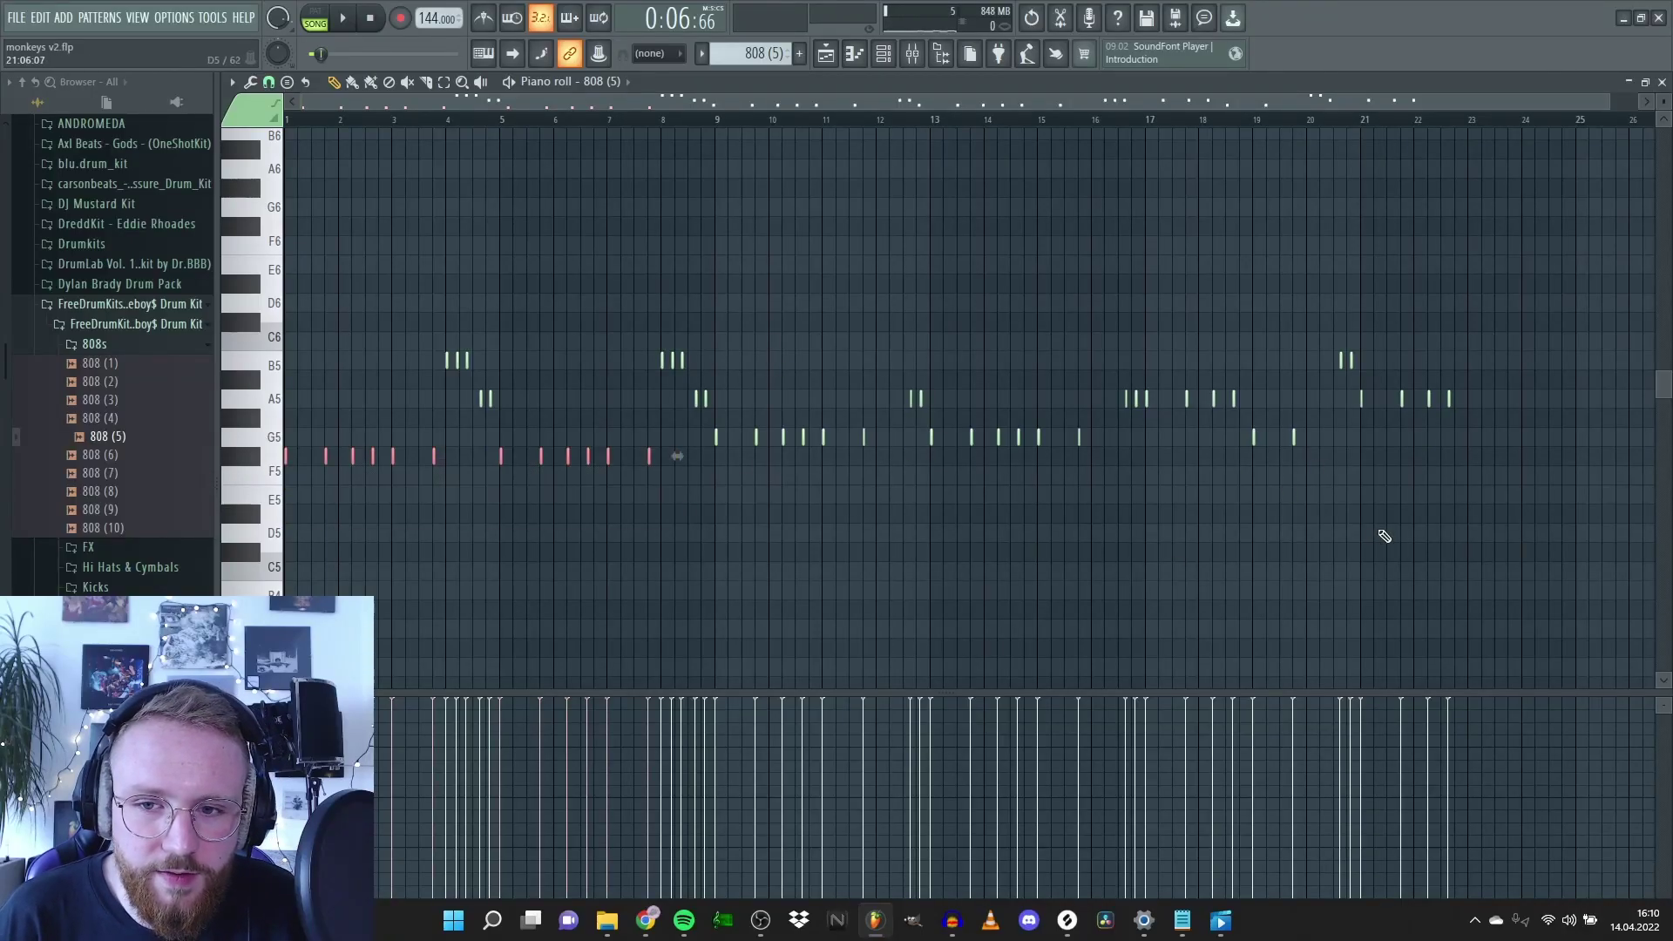
left_click_drag(1284, 519, 649, 438)
left_click_drag(1135, 502, 562, 449)
left_click_drag(702, 521, 259, 460)
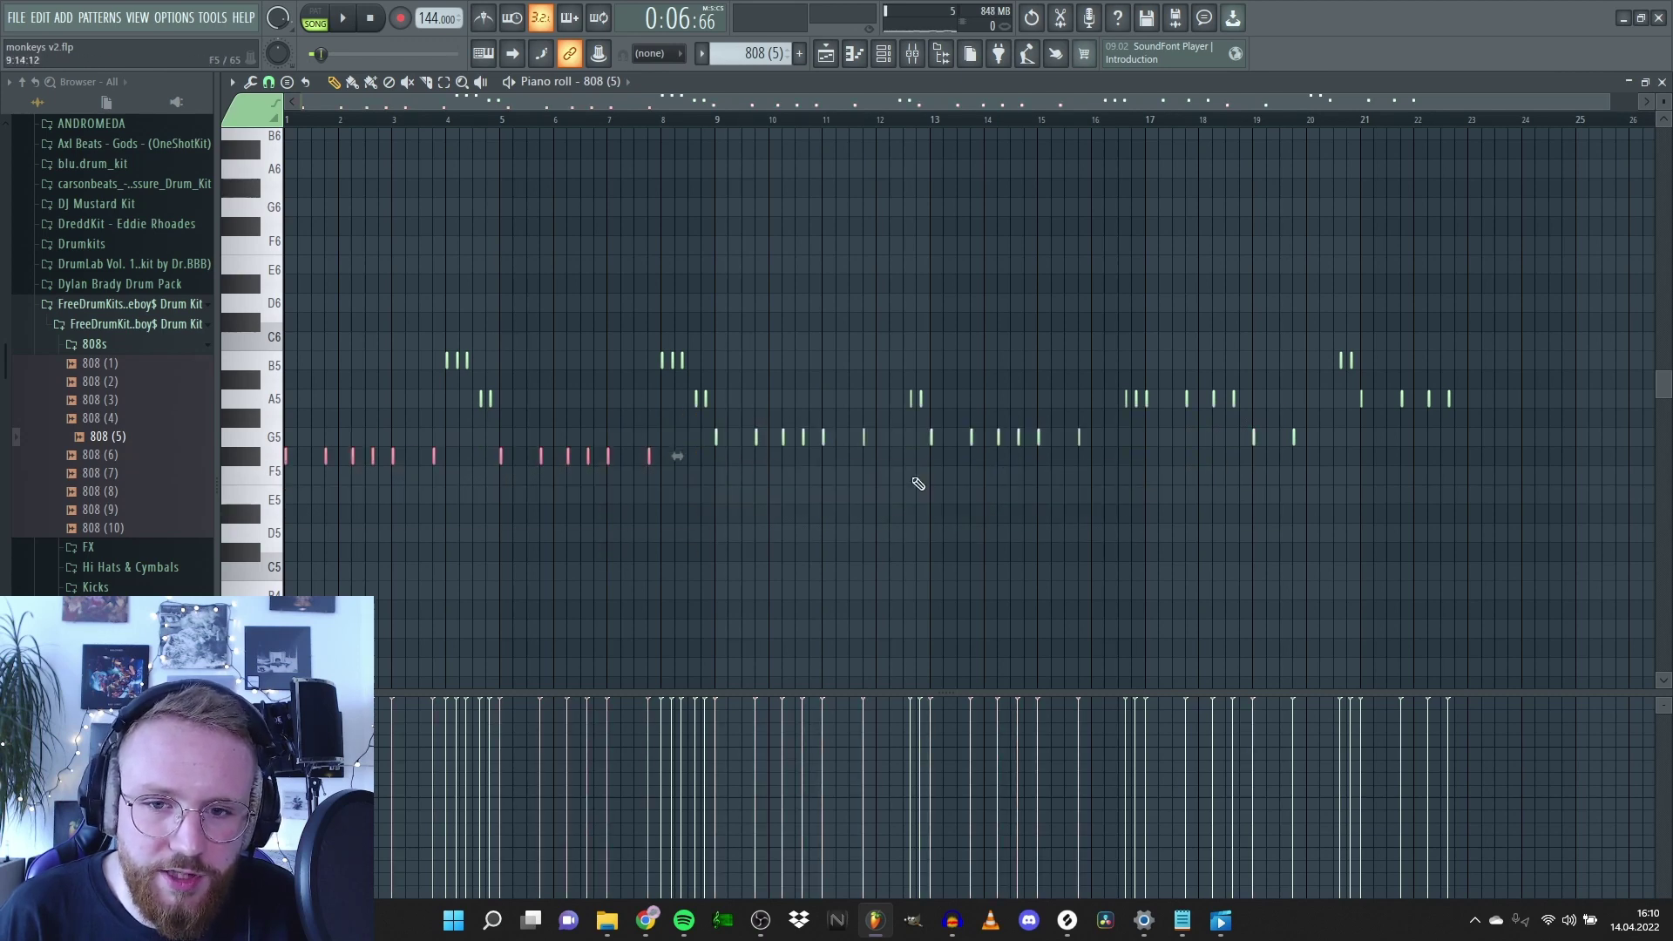
left_click_drag(938, 460, 687, 427)
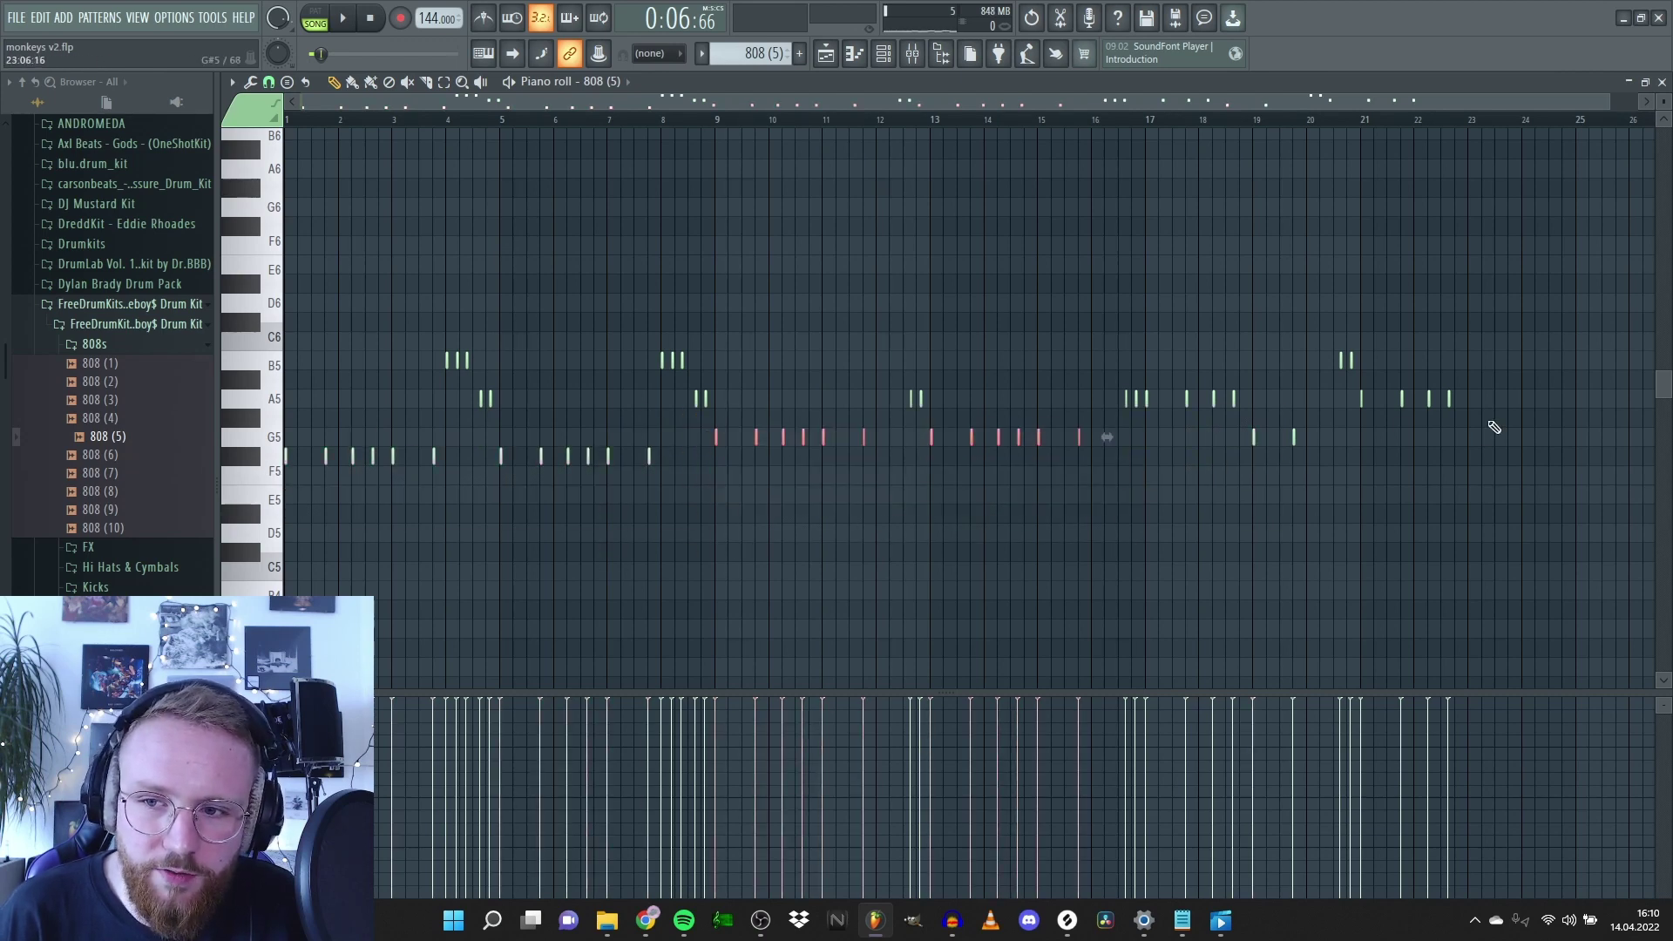
left_click_drag(1148, 394, 1146, 394)
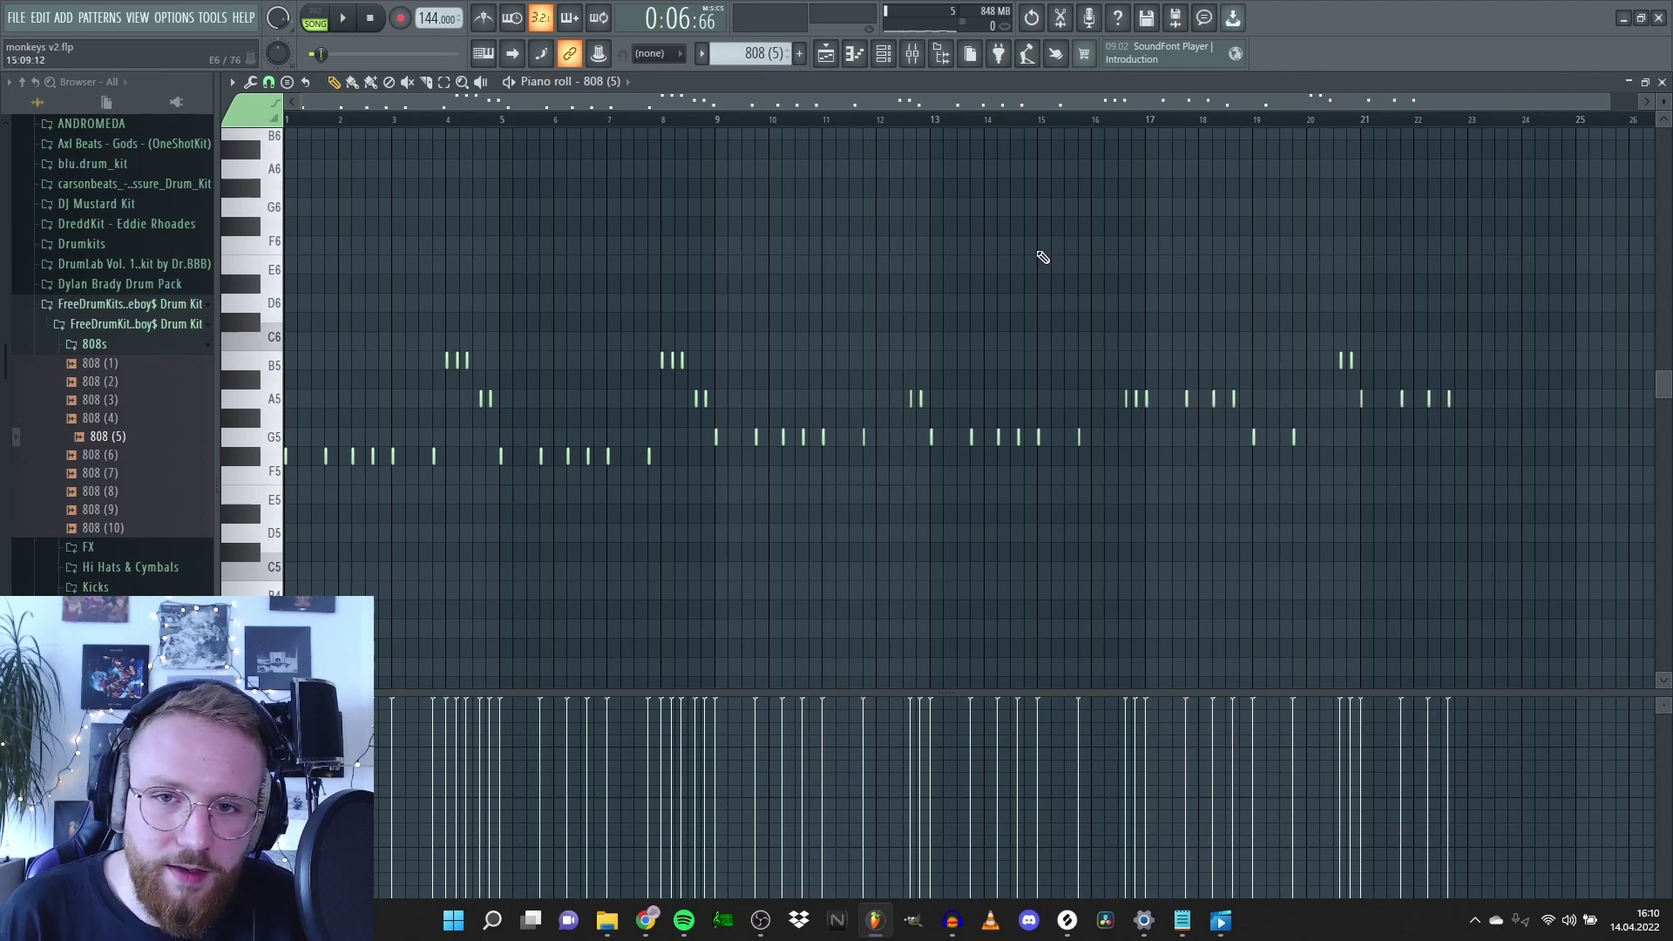
- Return to the playlist, clear the clip selection, and open the GNX Gigi Kick pattern to play it
left_click(834, 54)
scroll(684, 146, "down", 5)
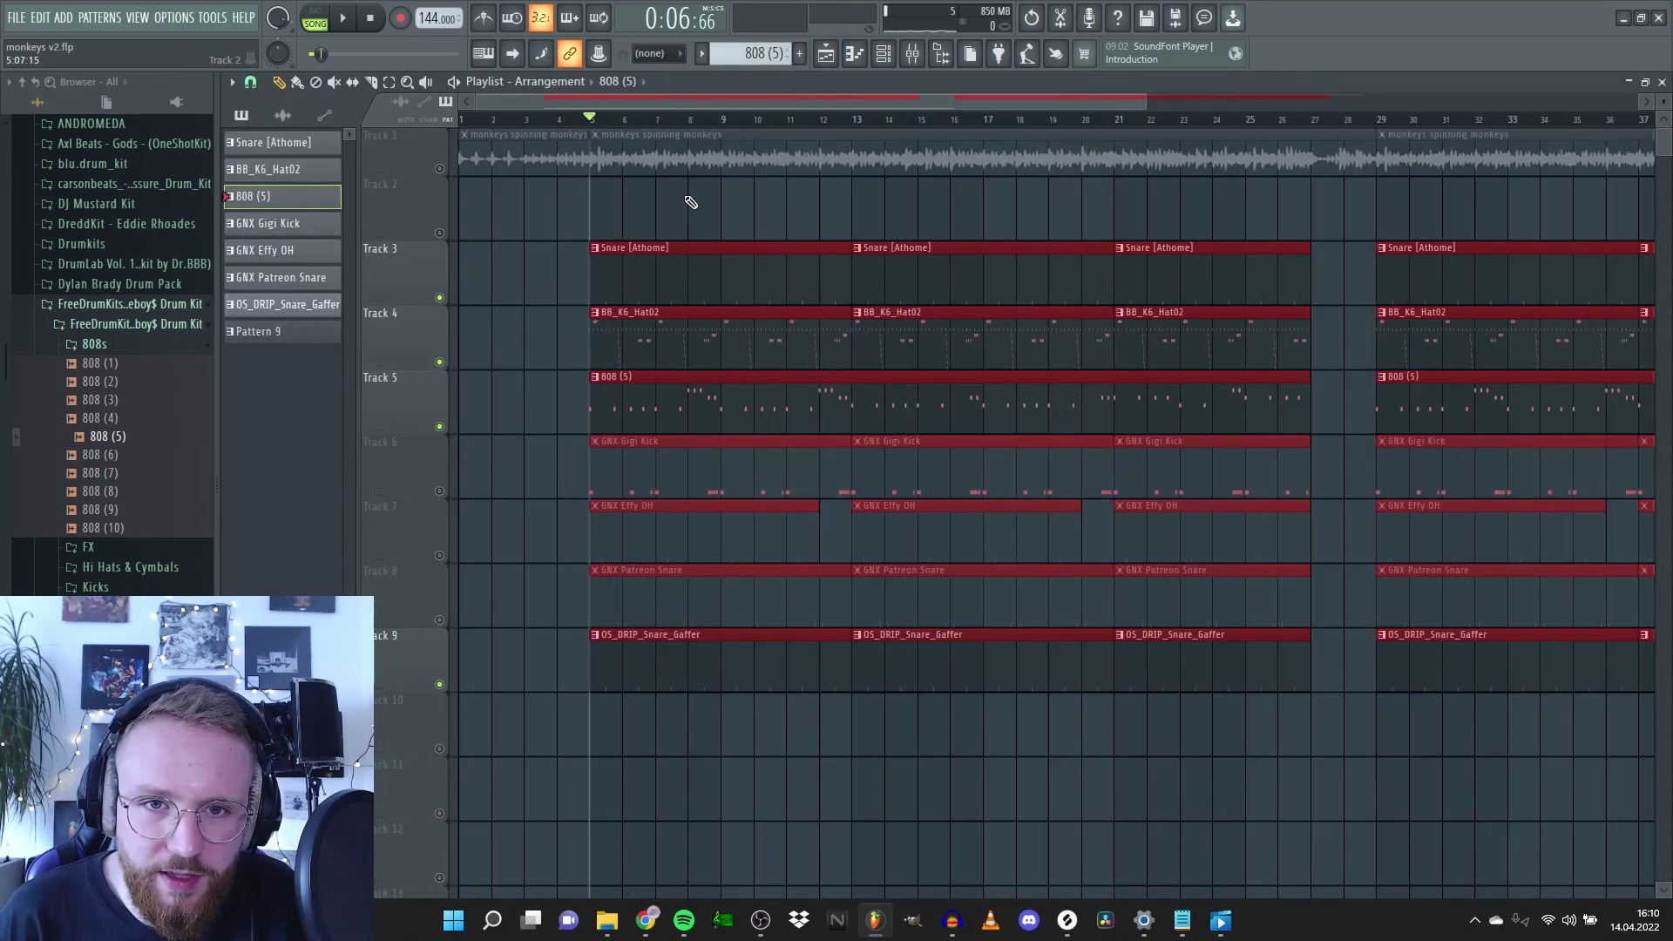
scroll(655, 343, "up", 1)
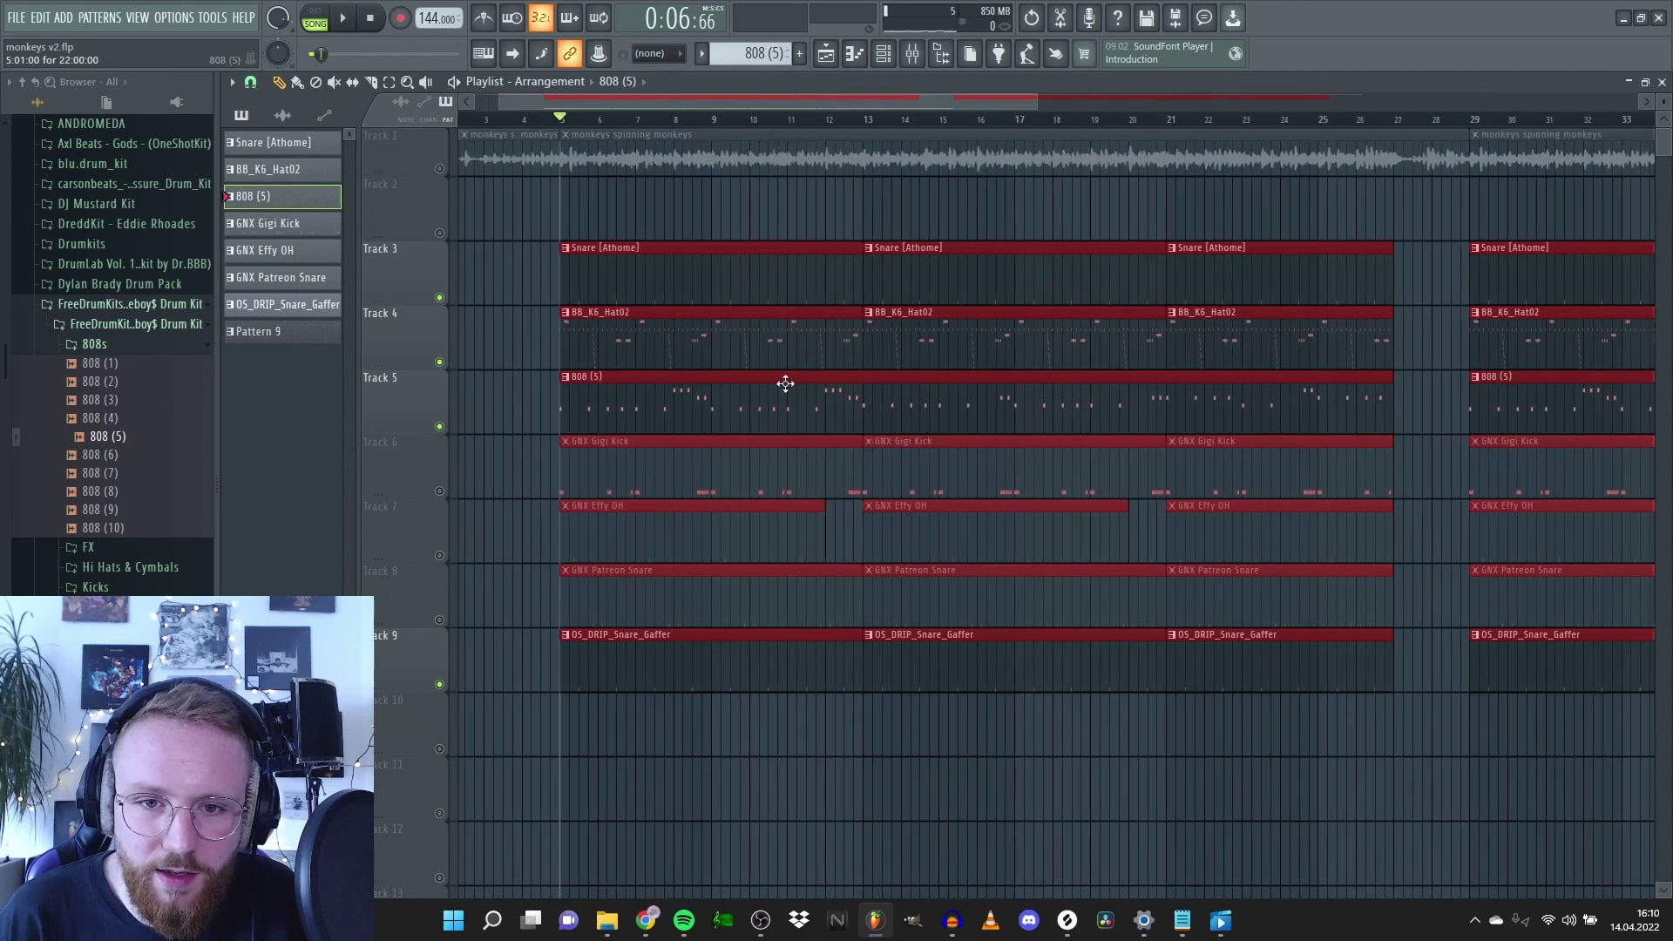
left_click_drag(1409, 430, 597, 287)
left_click(613, 211, "ctrl")
double_click(828, 462)
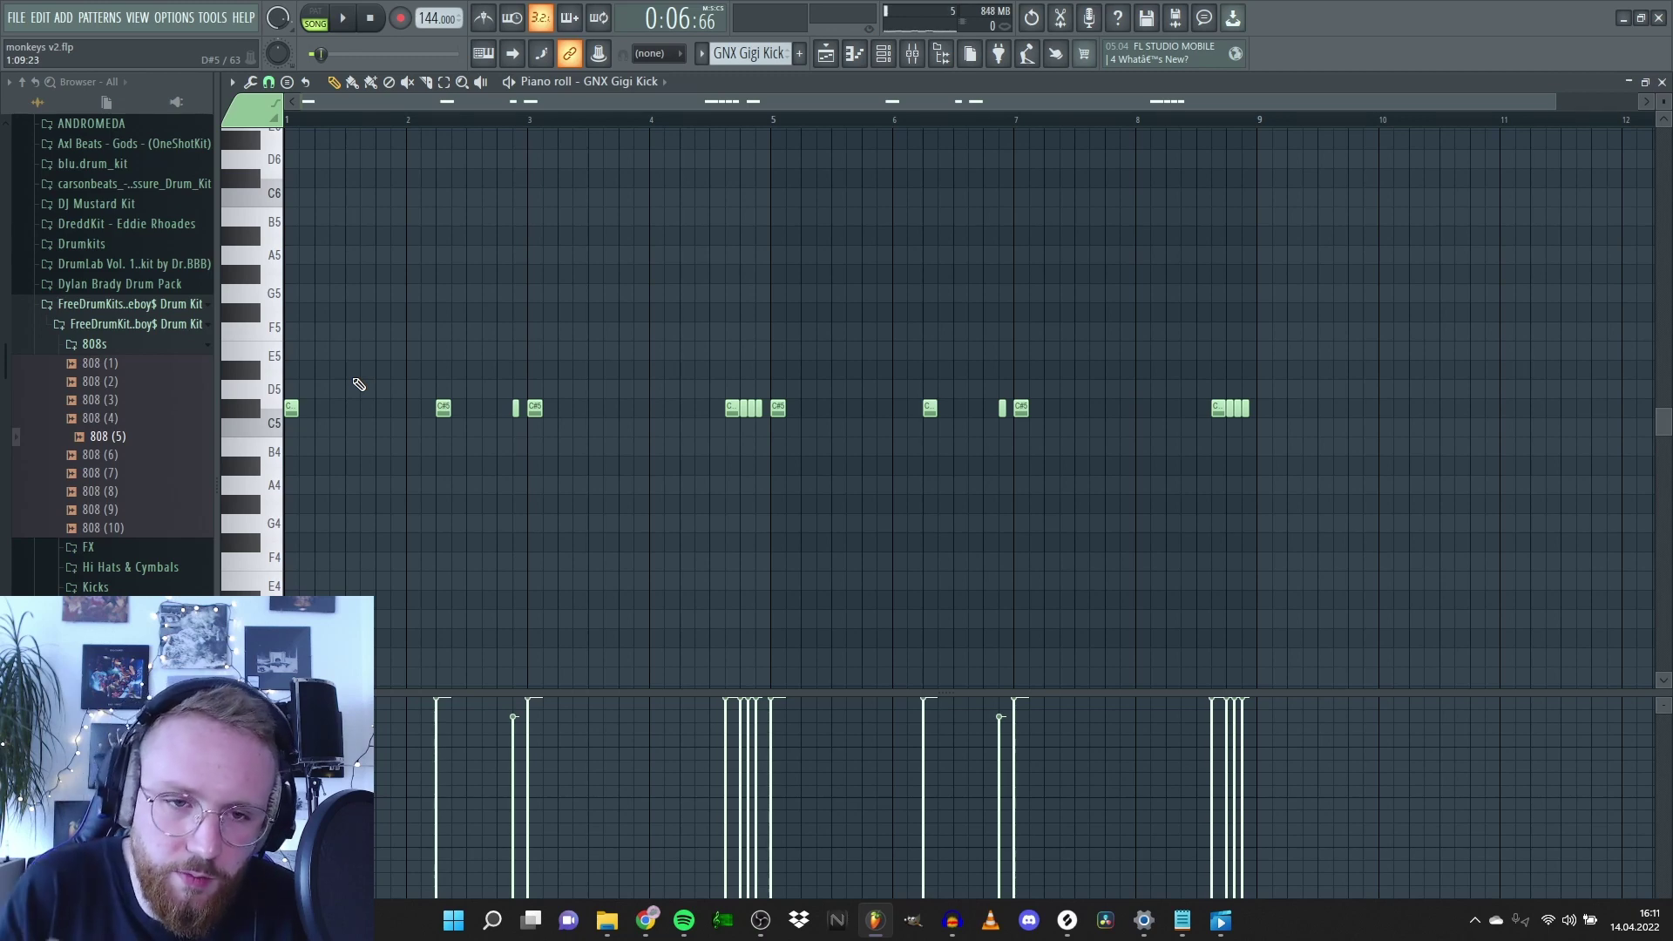
key("space")
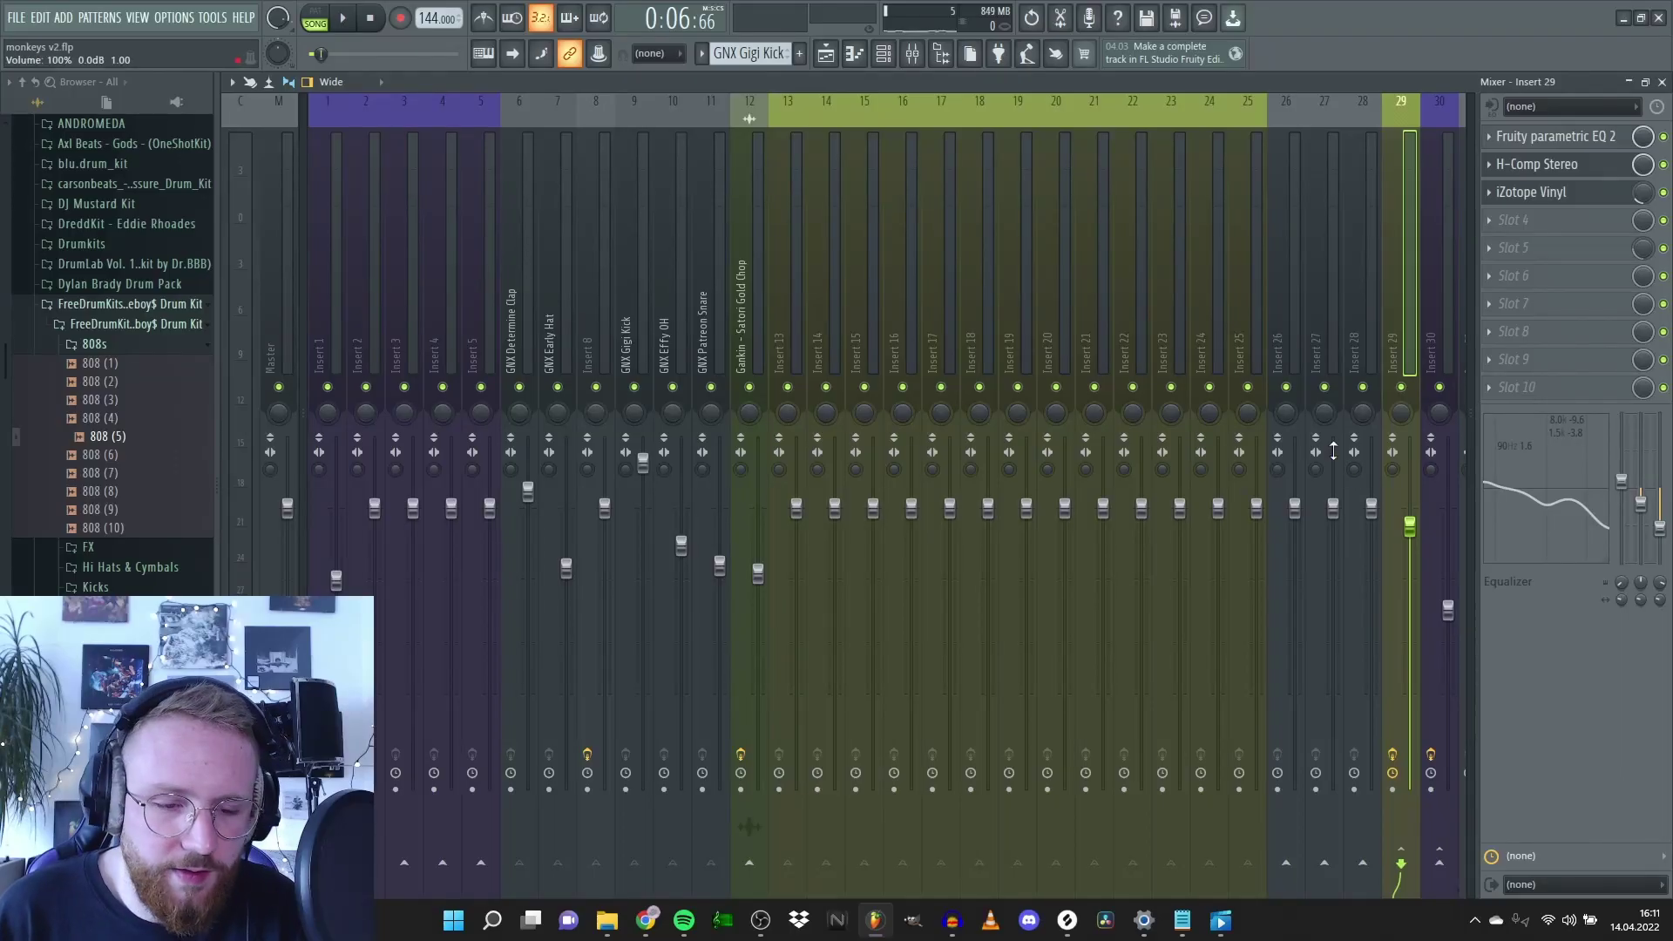
- Examine the Fruity parametric EQ 2, H-Comp Stereo and iZotope Vinyl settings on mixer Insert 29
left_click(1585, 144)
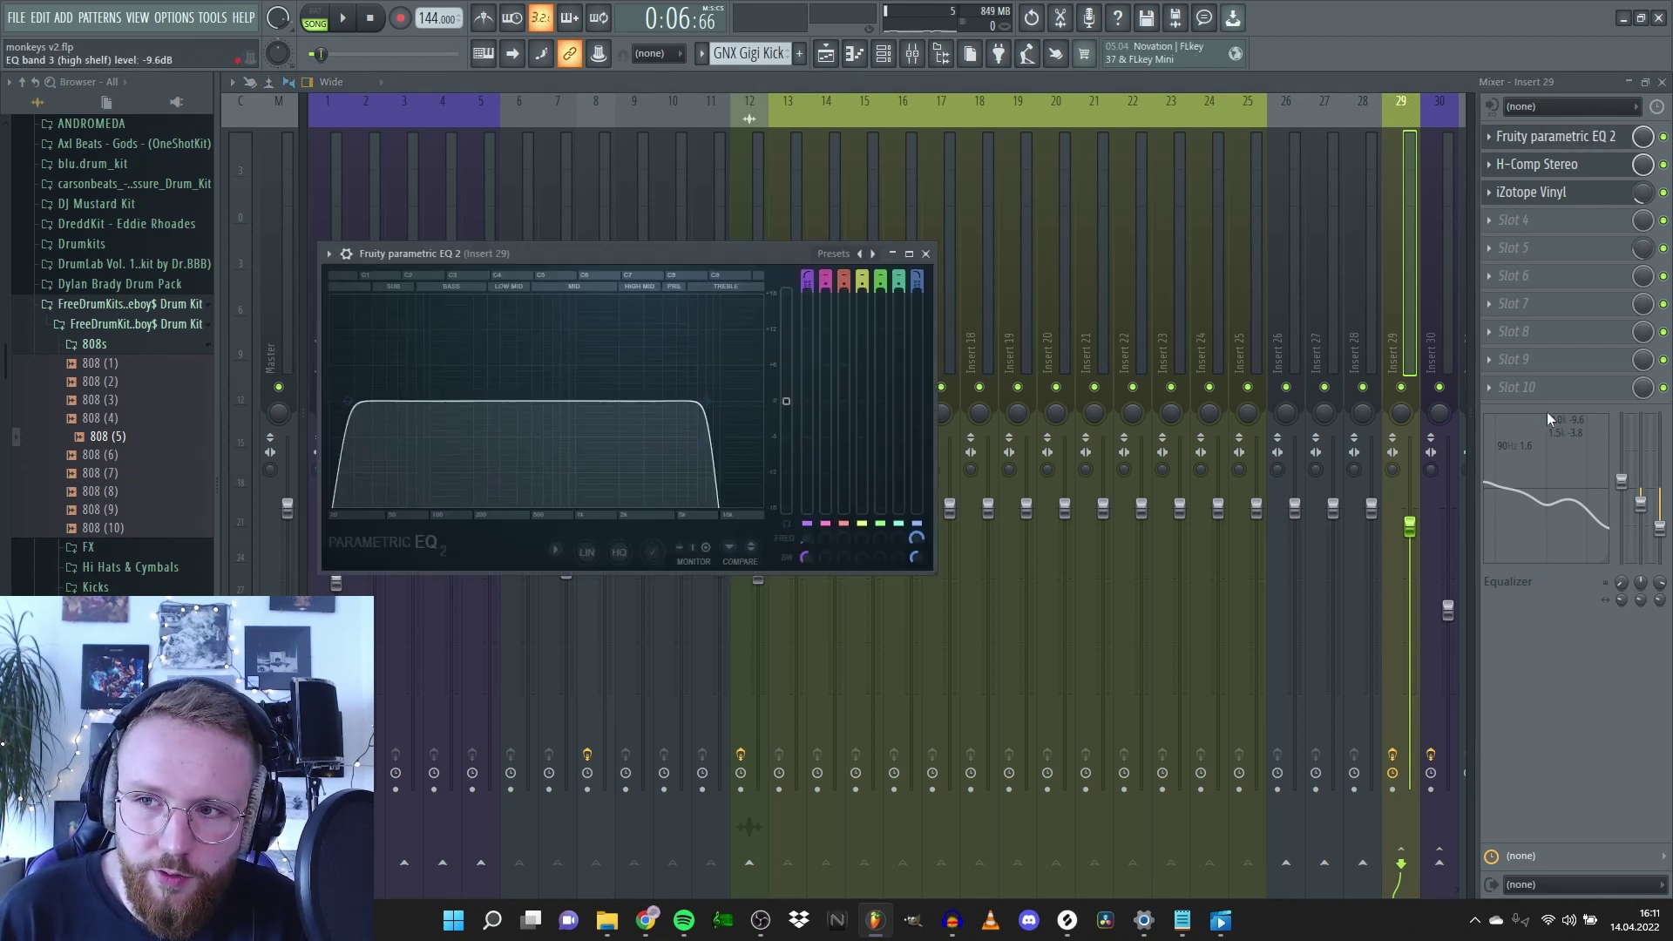
left_click(1536, 164)
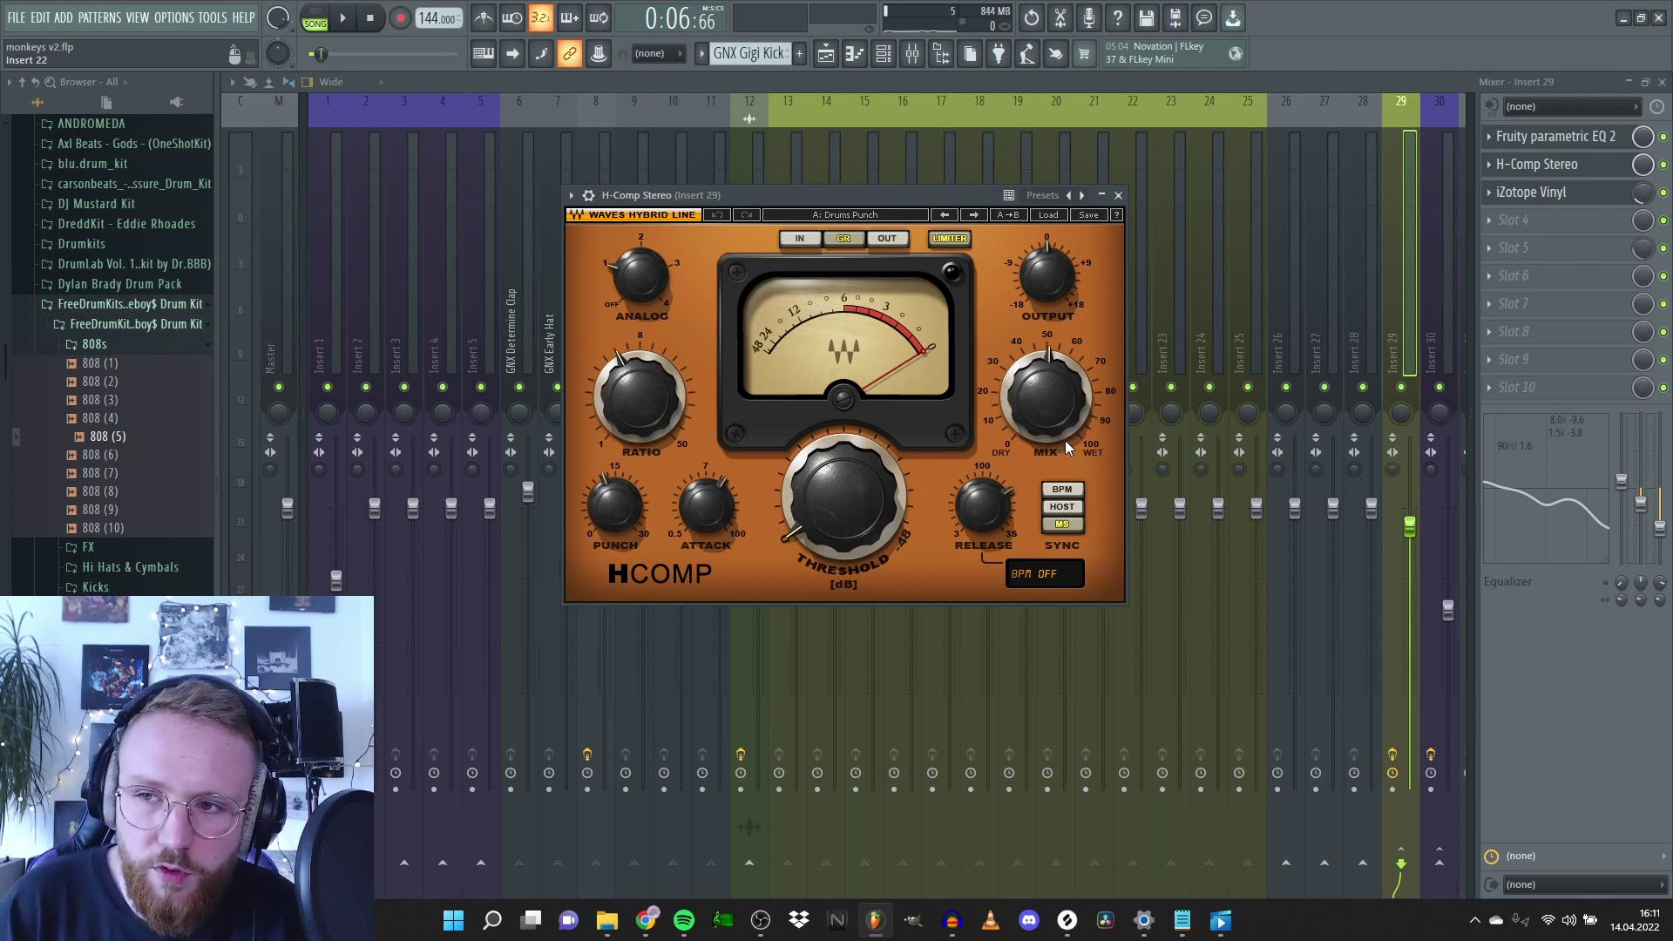
left_click(1533, 192)
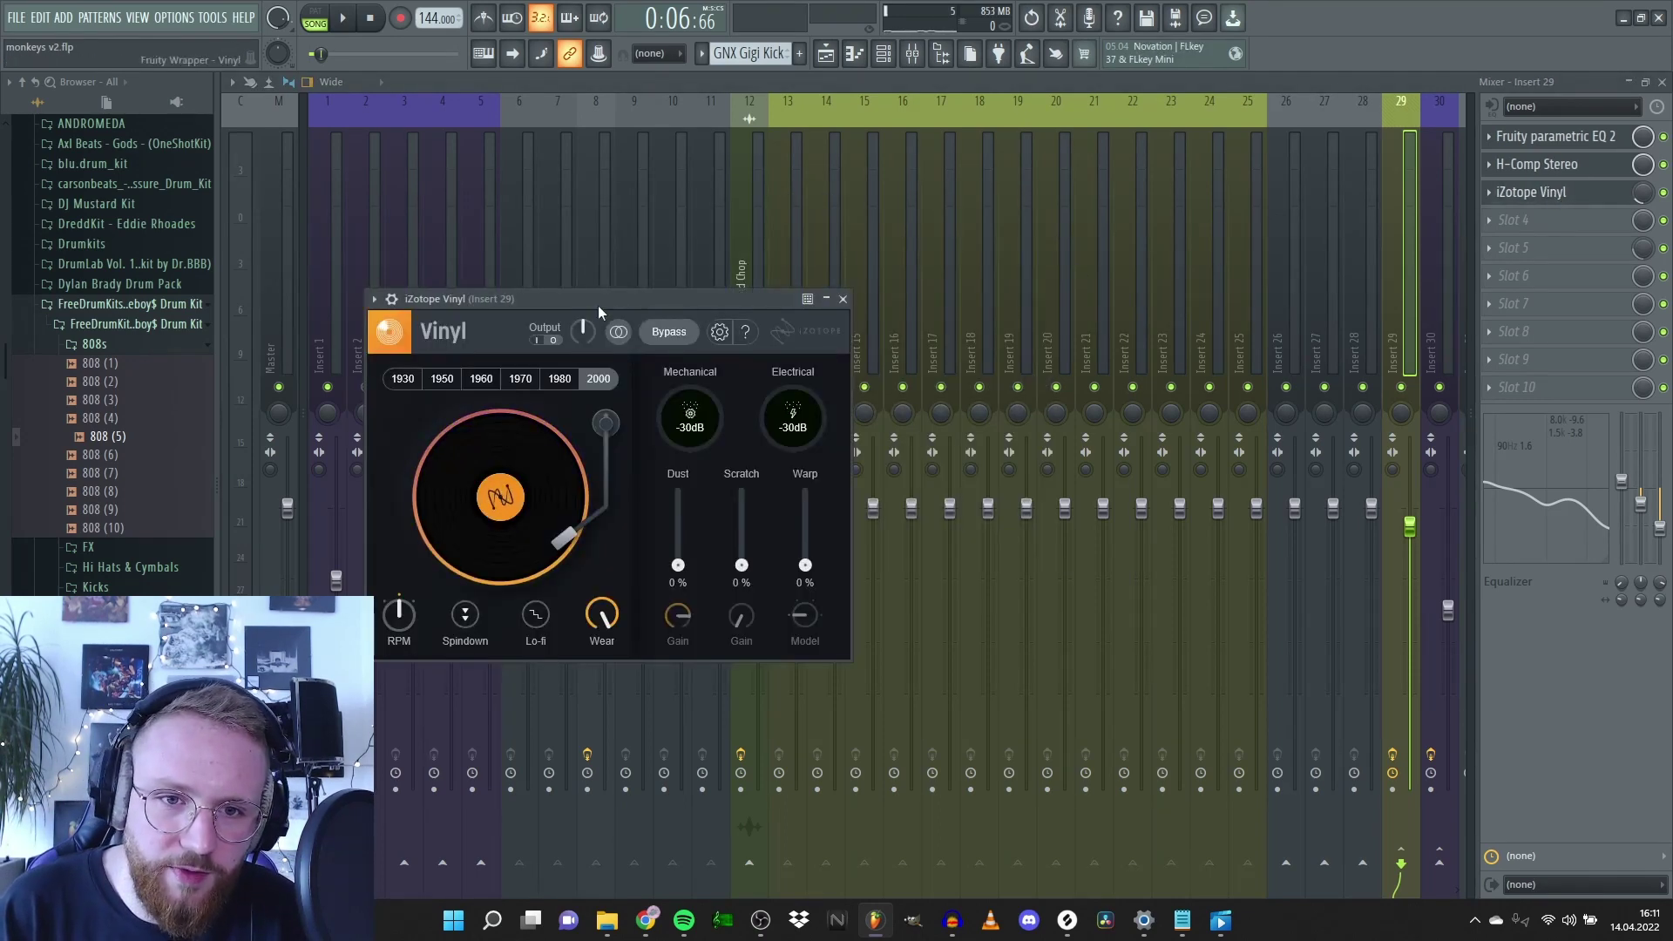
- Unmute Track 1 in the playlist and move the playback position to the start of the arrangement
left_click(830, 58)
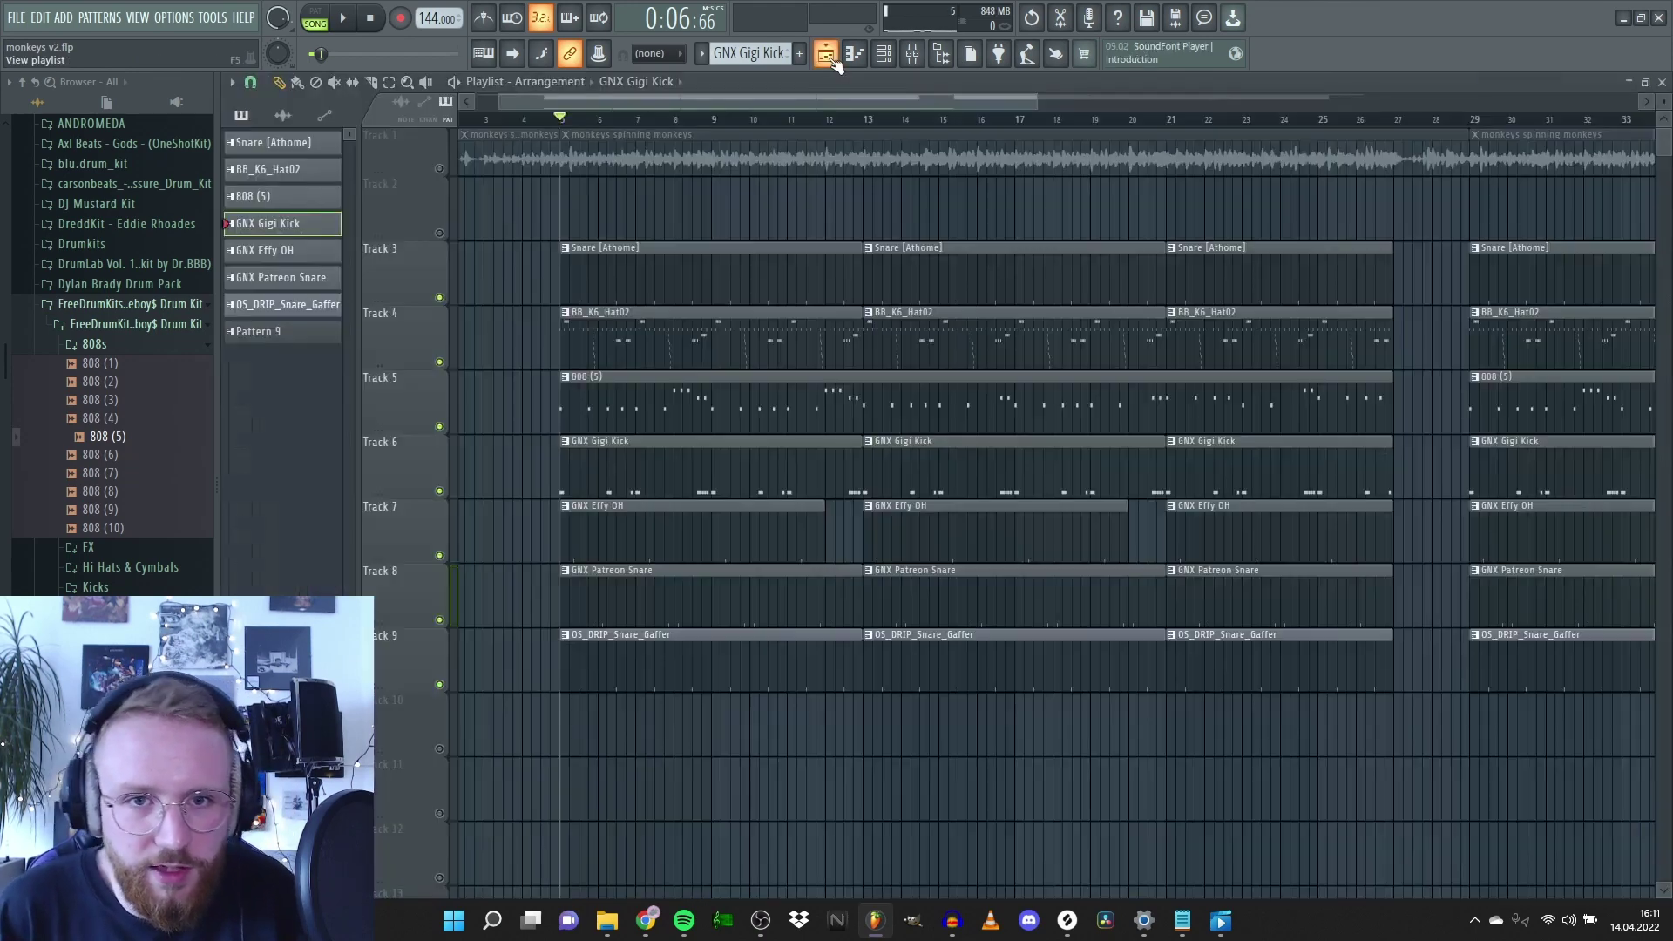
left_click(440, 169)
left_click_drag(540, 127, 446, 139)
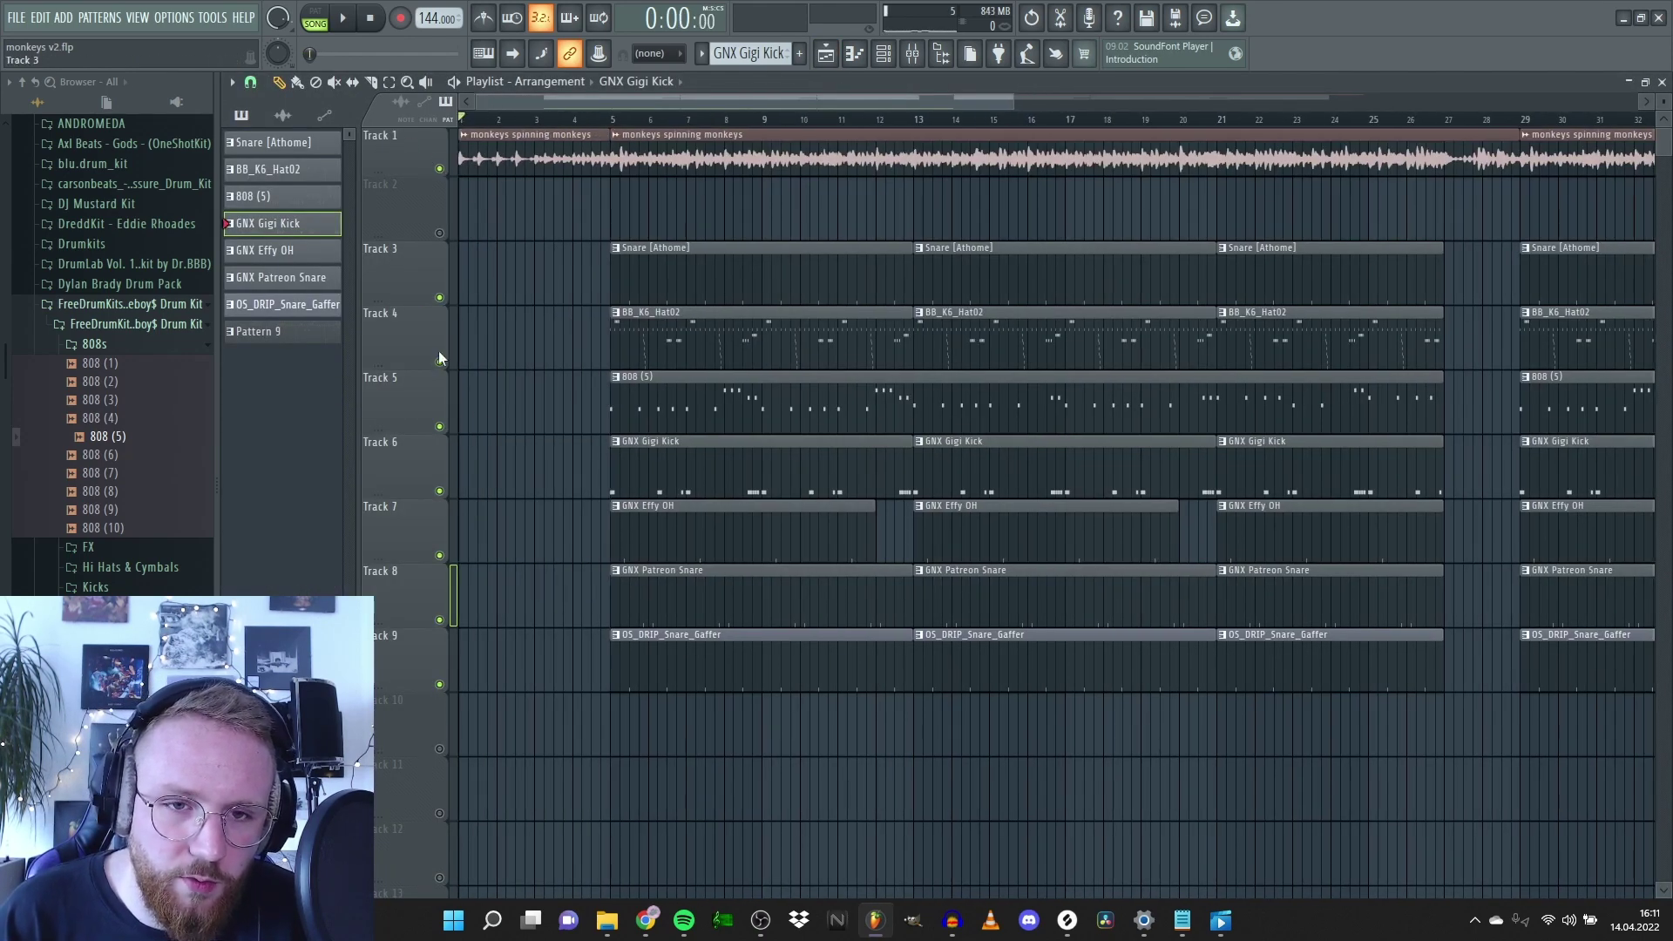
- Play the arrangement and select the Gankin - Satori Gold Chop clips on Track 2 to audition them
key("space")
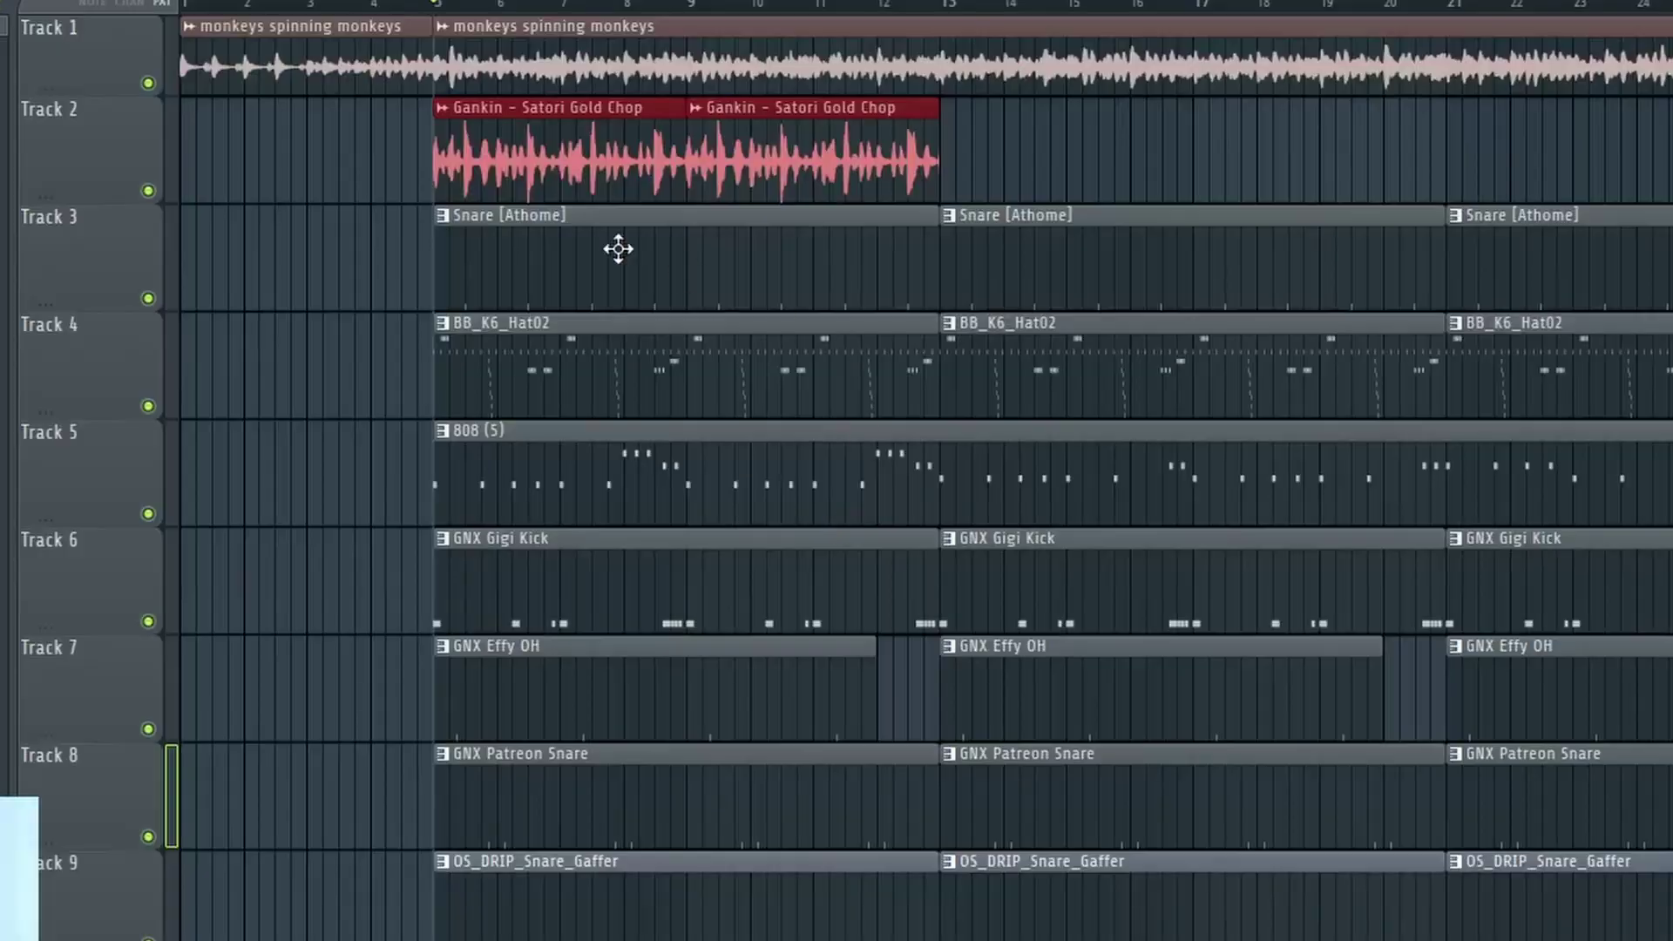
left_click_drag(317, 96, 1441, 198)
key("space")
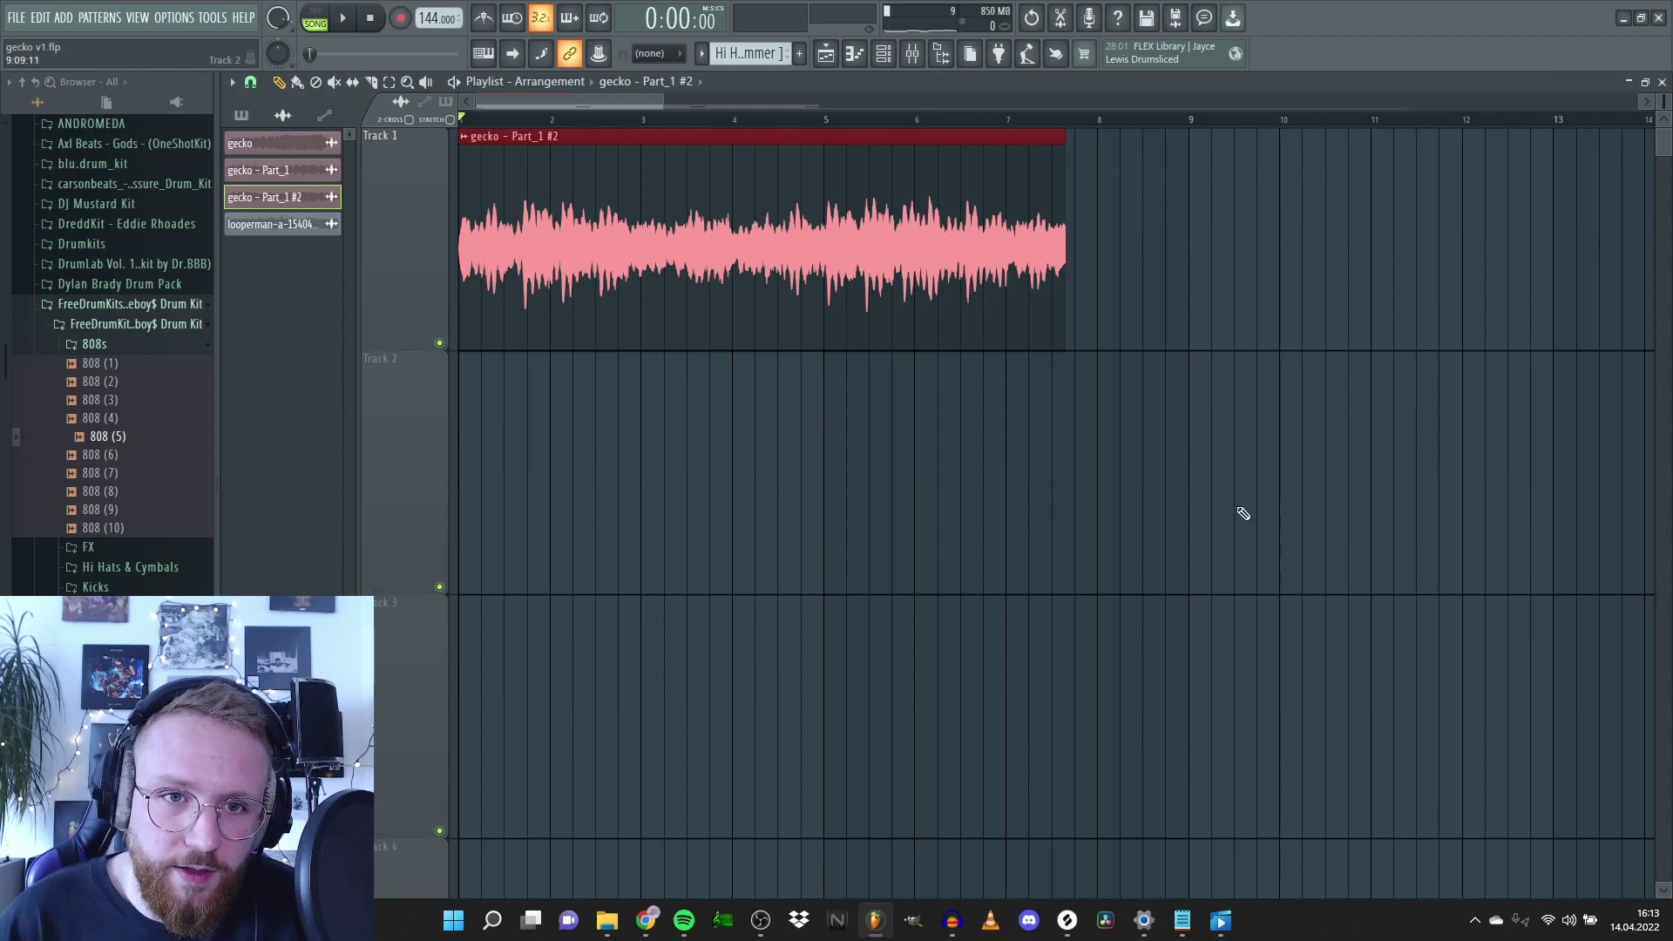
- Play the gecko - Part_1 #2 clip and examine the mixer effects on gecko - Part_1 and Insert 30, including RVerb Stereo and Fruity parametric EQ 2
key("space")
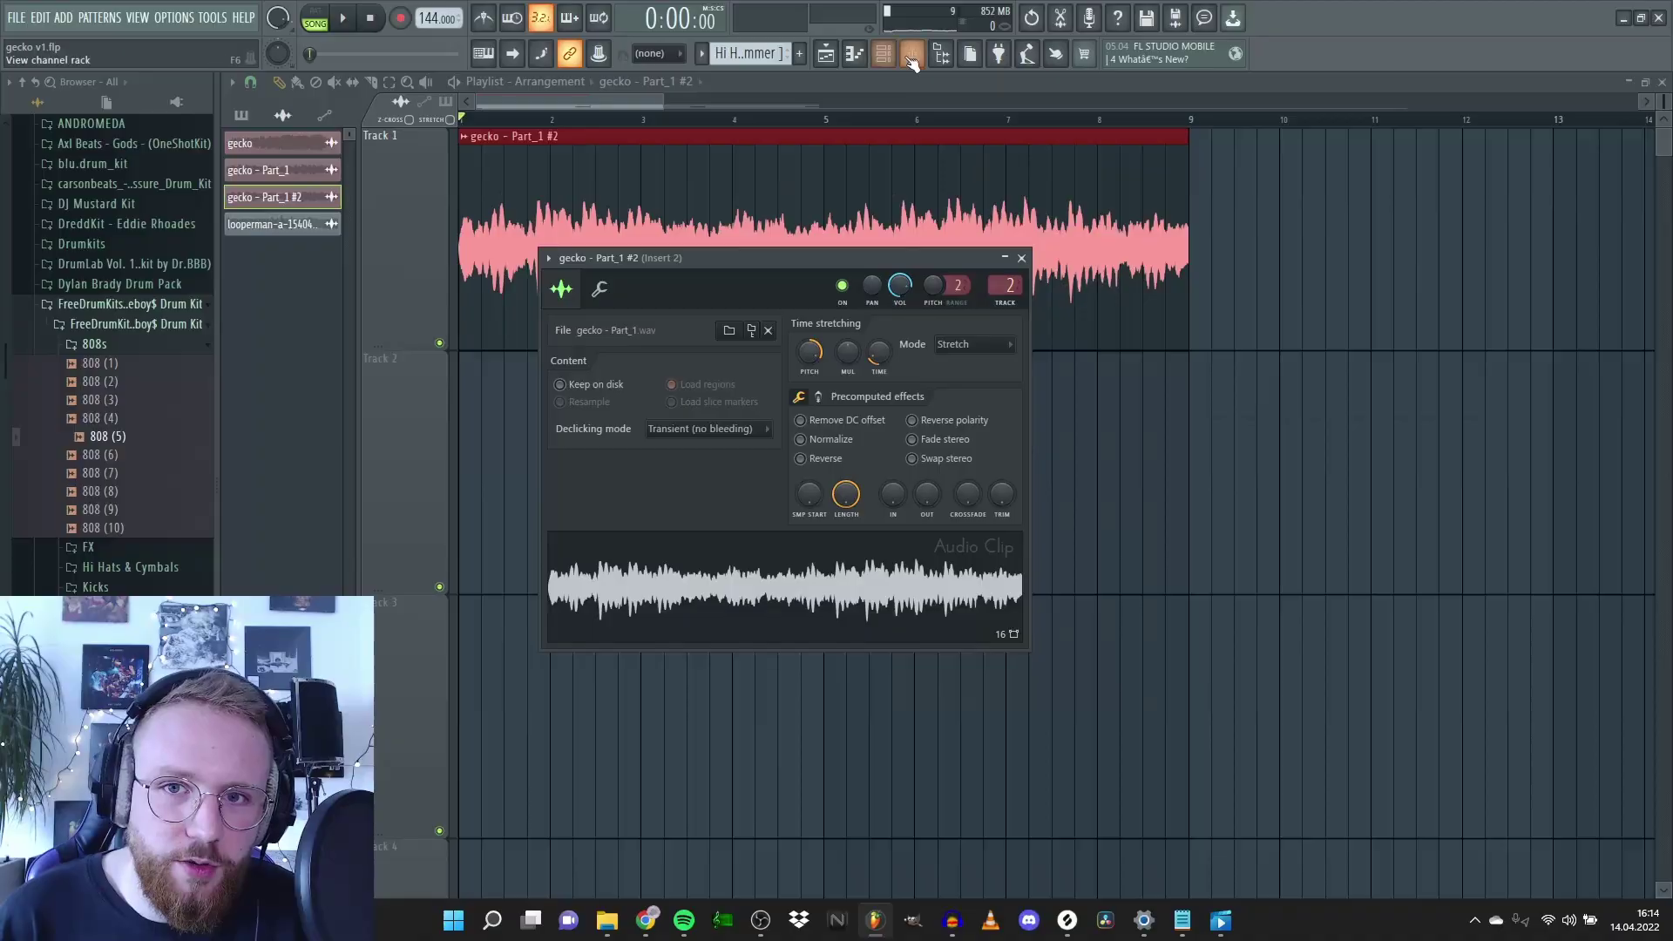
left_click(912, 54)
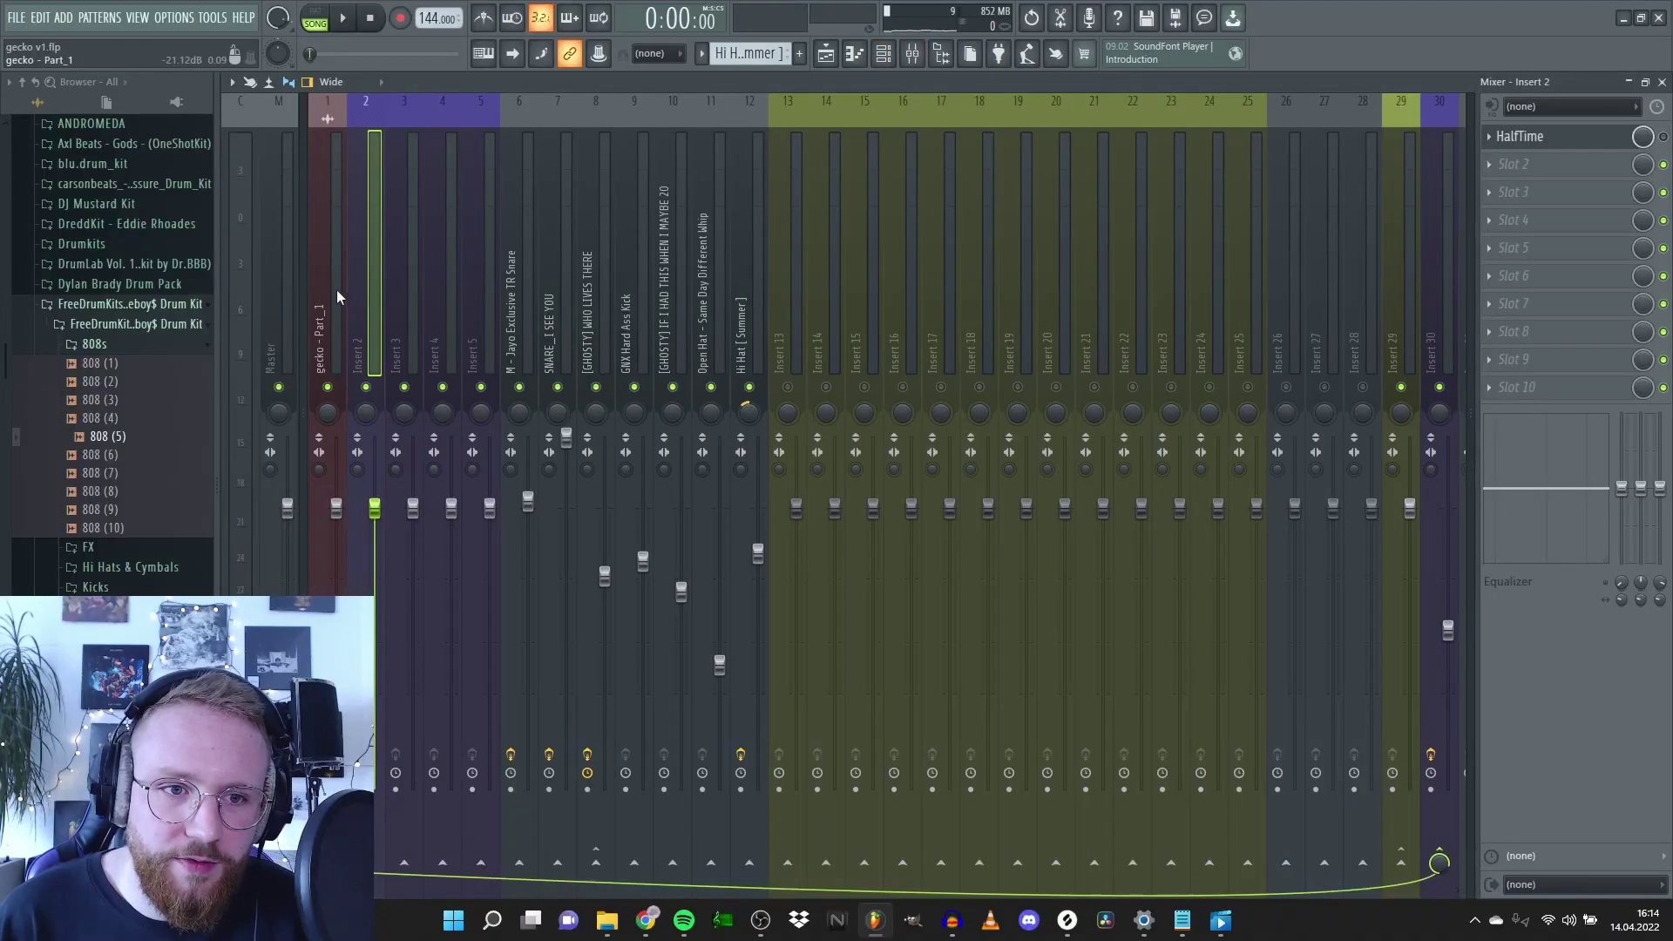
left_click(337, 294)
left_click(1601, 140)
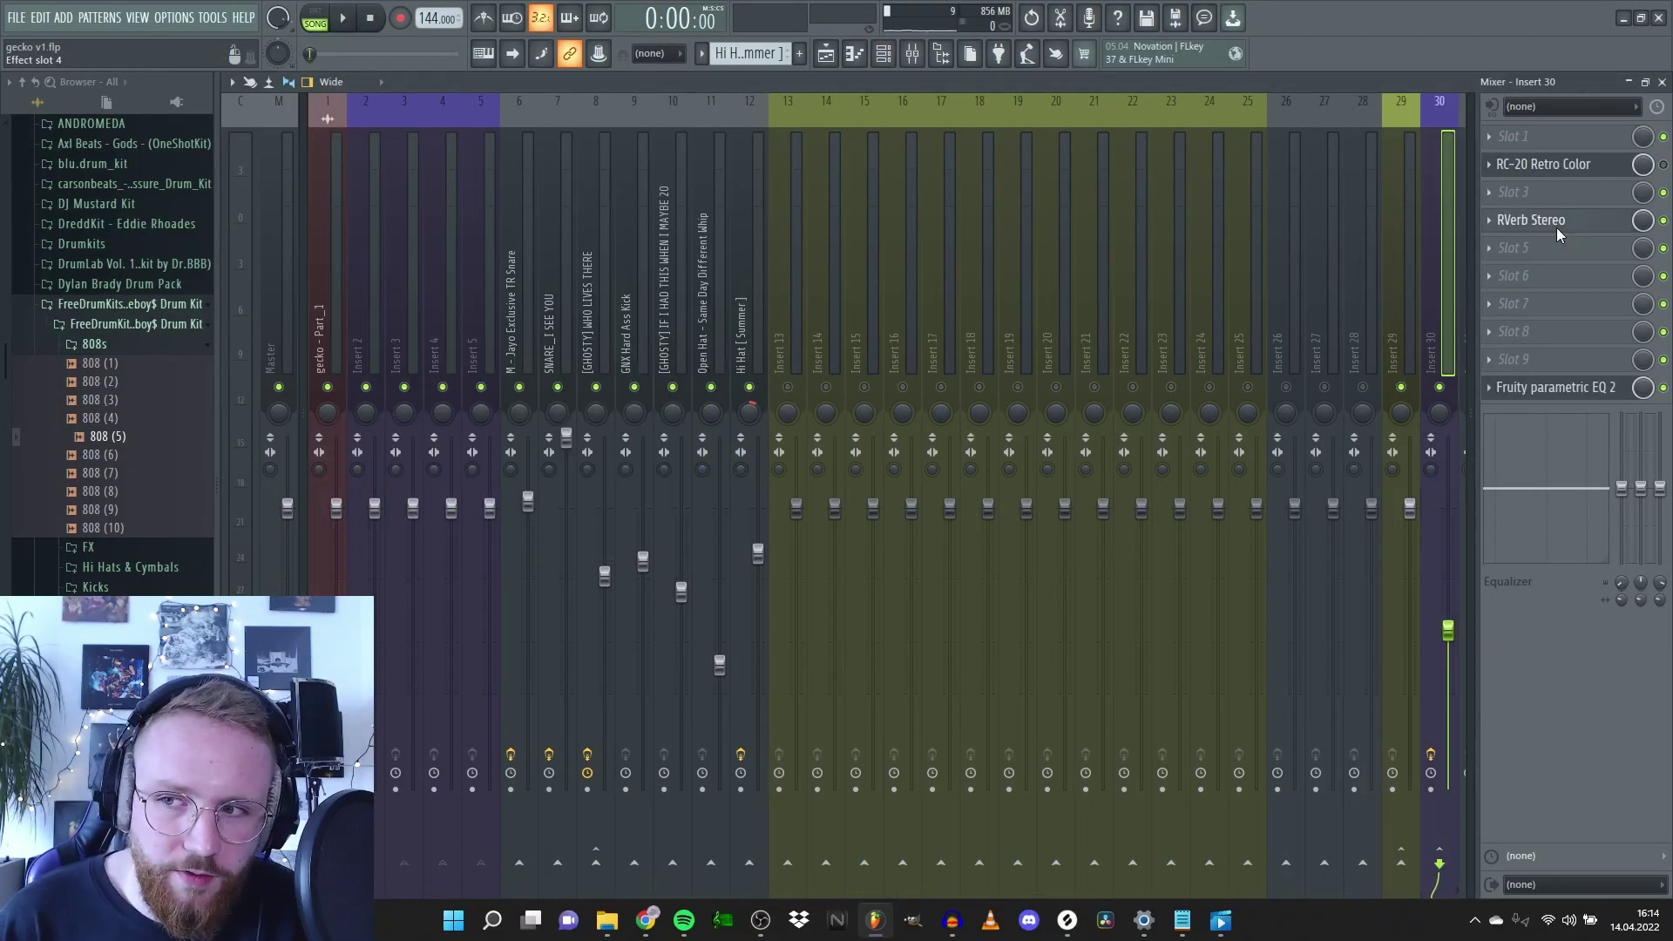
left_click(1558, 222)
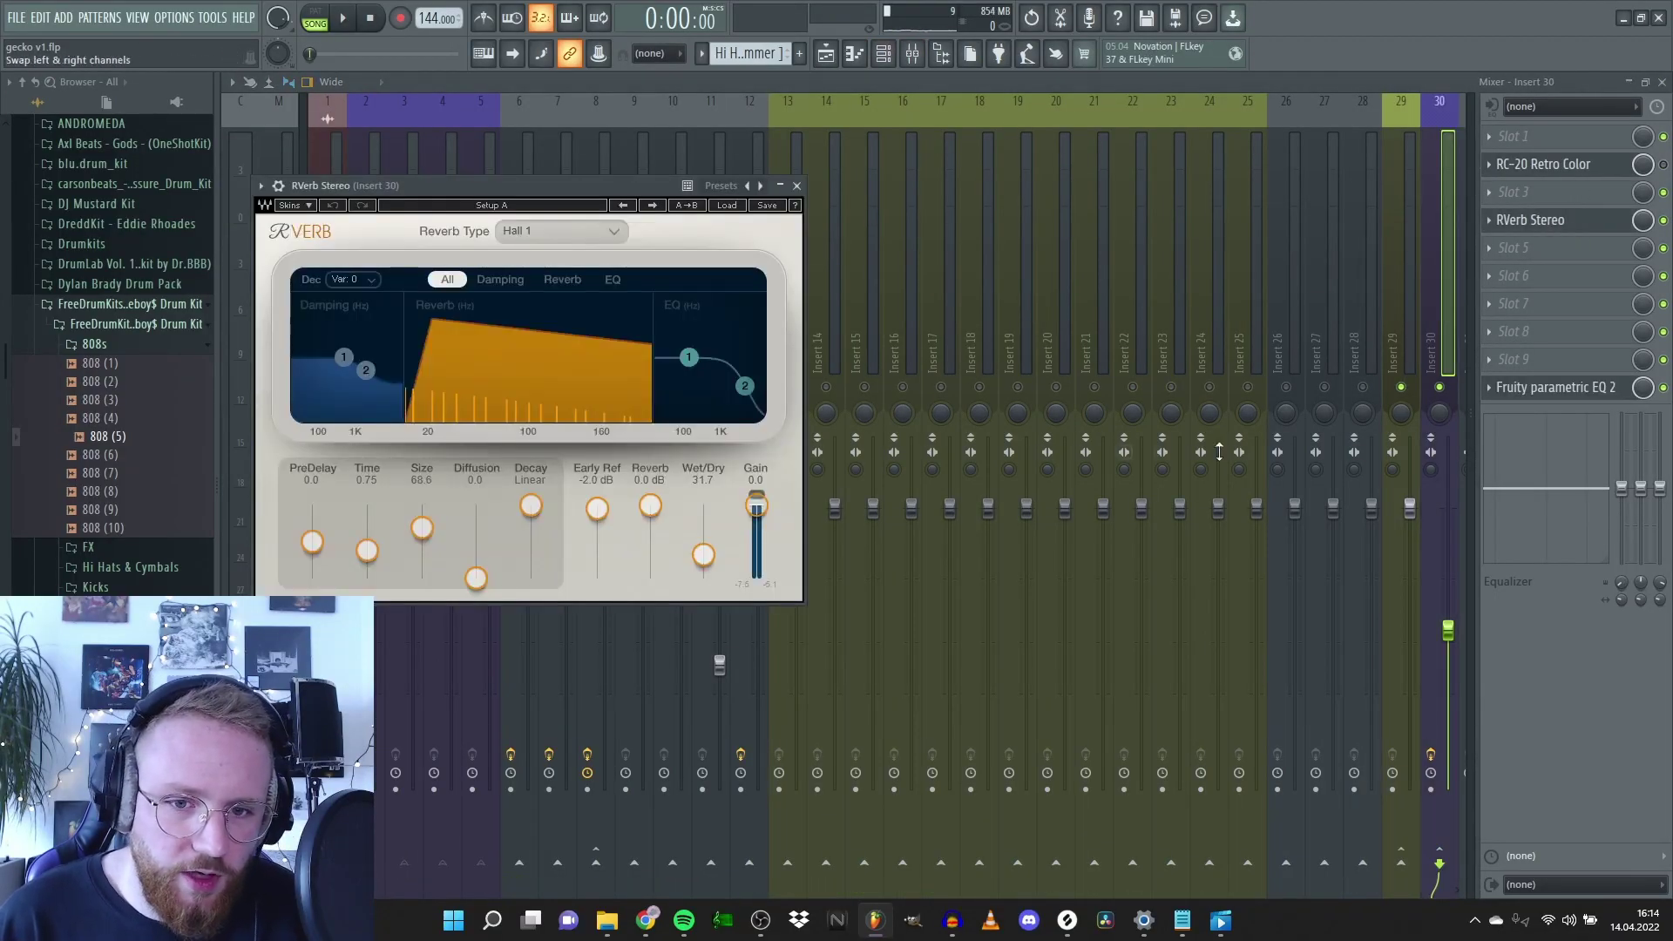
left_click(1563, 390)
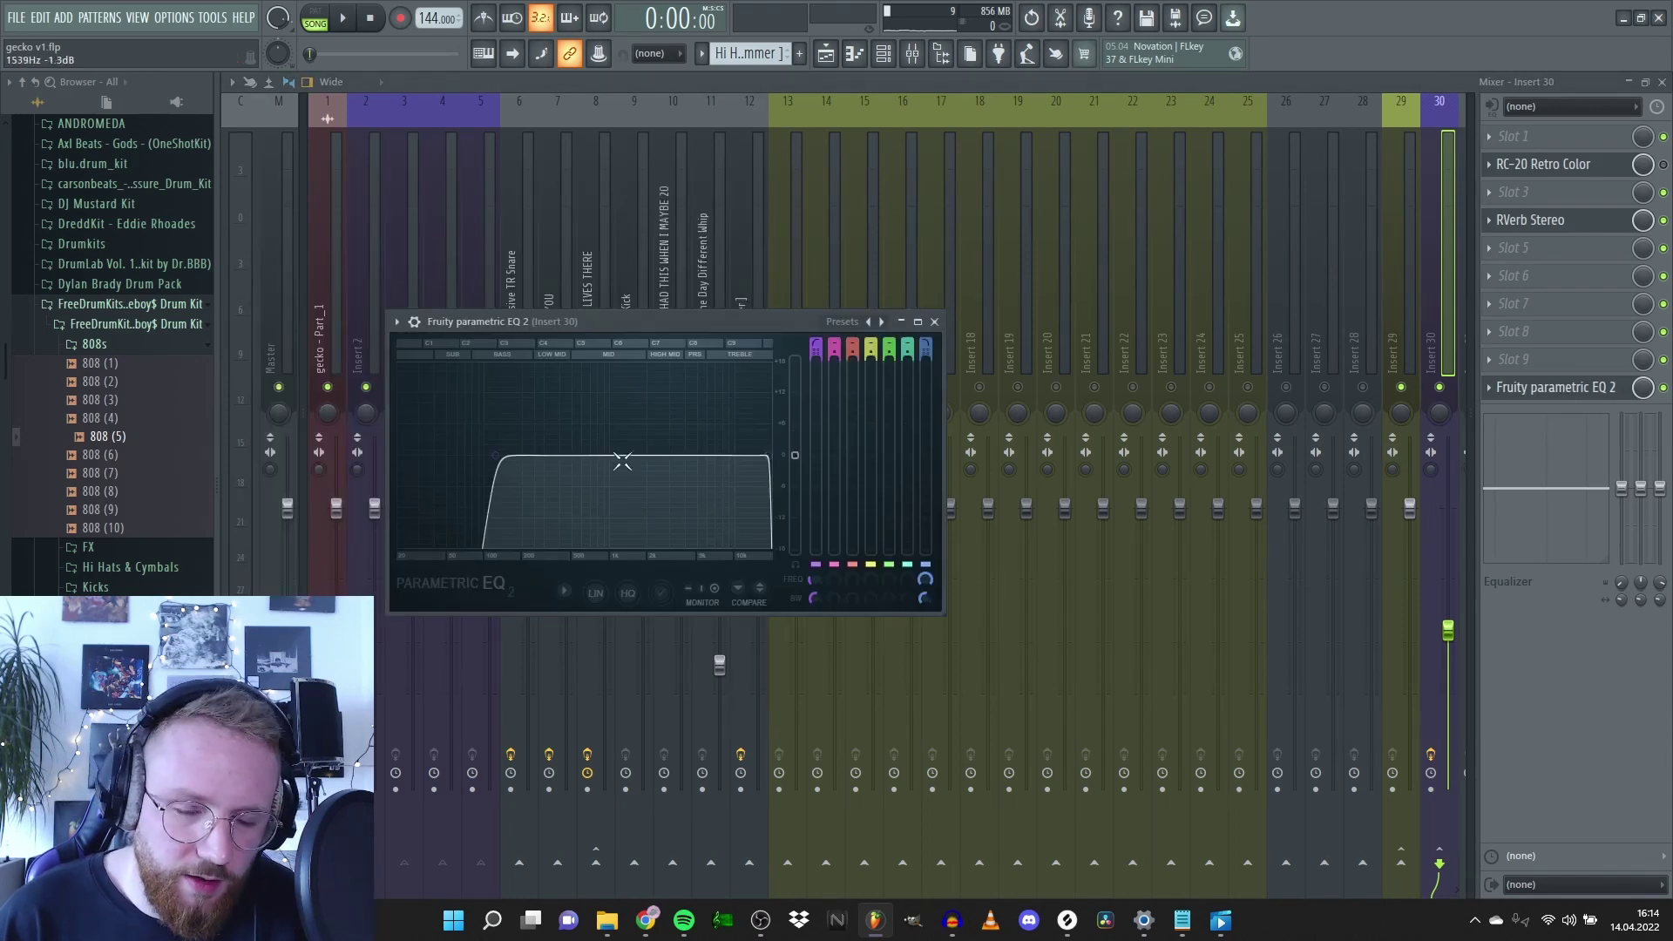
- Audition the M - Jayo Exclusive TR Snare, GNX Hard Ass Kick, [GHOSTY] IF I HAD THIS WHEN I MAYBE 20 and Hi Hat [ Summer ] patterns
left_click(828, 54)
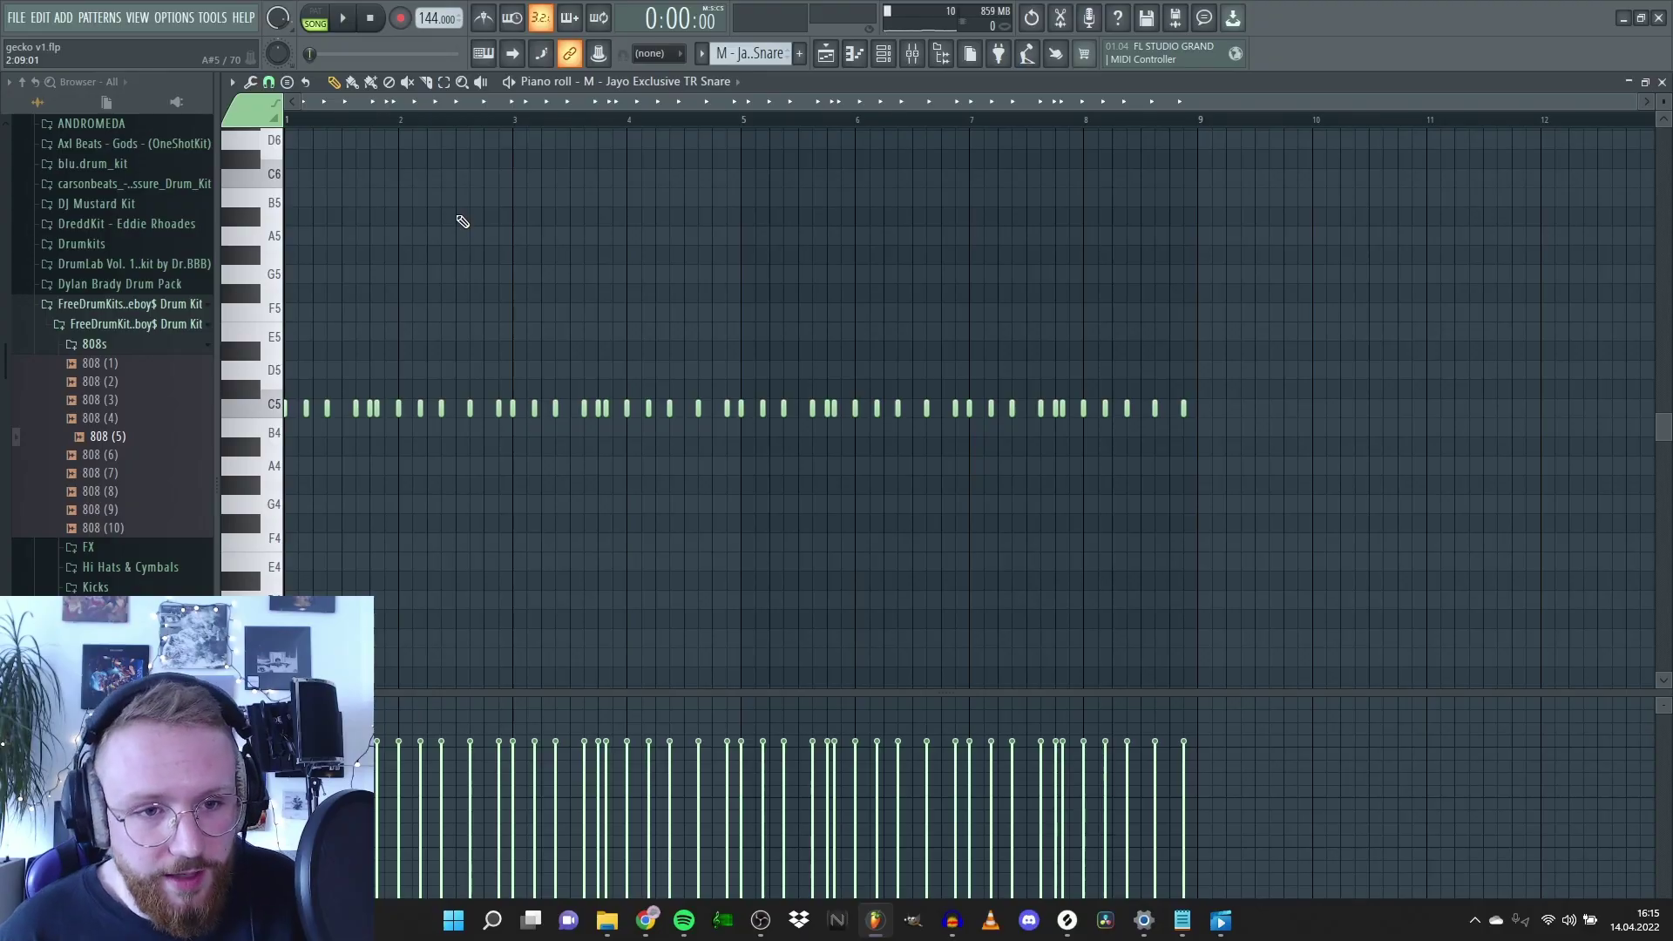
key("space")
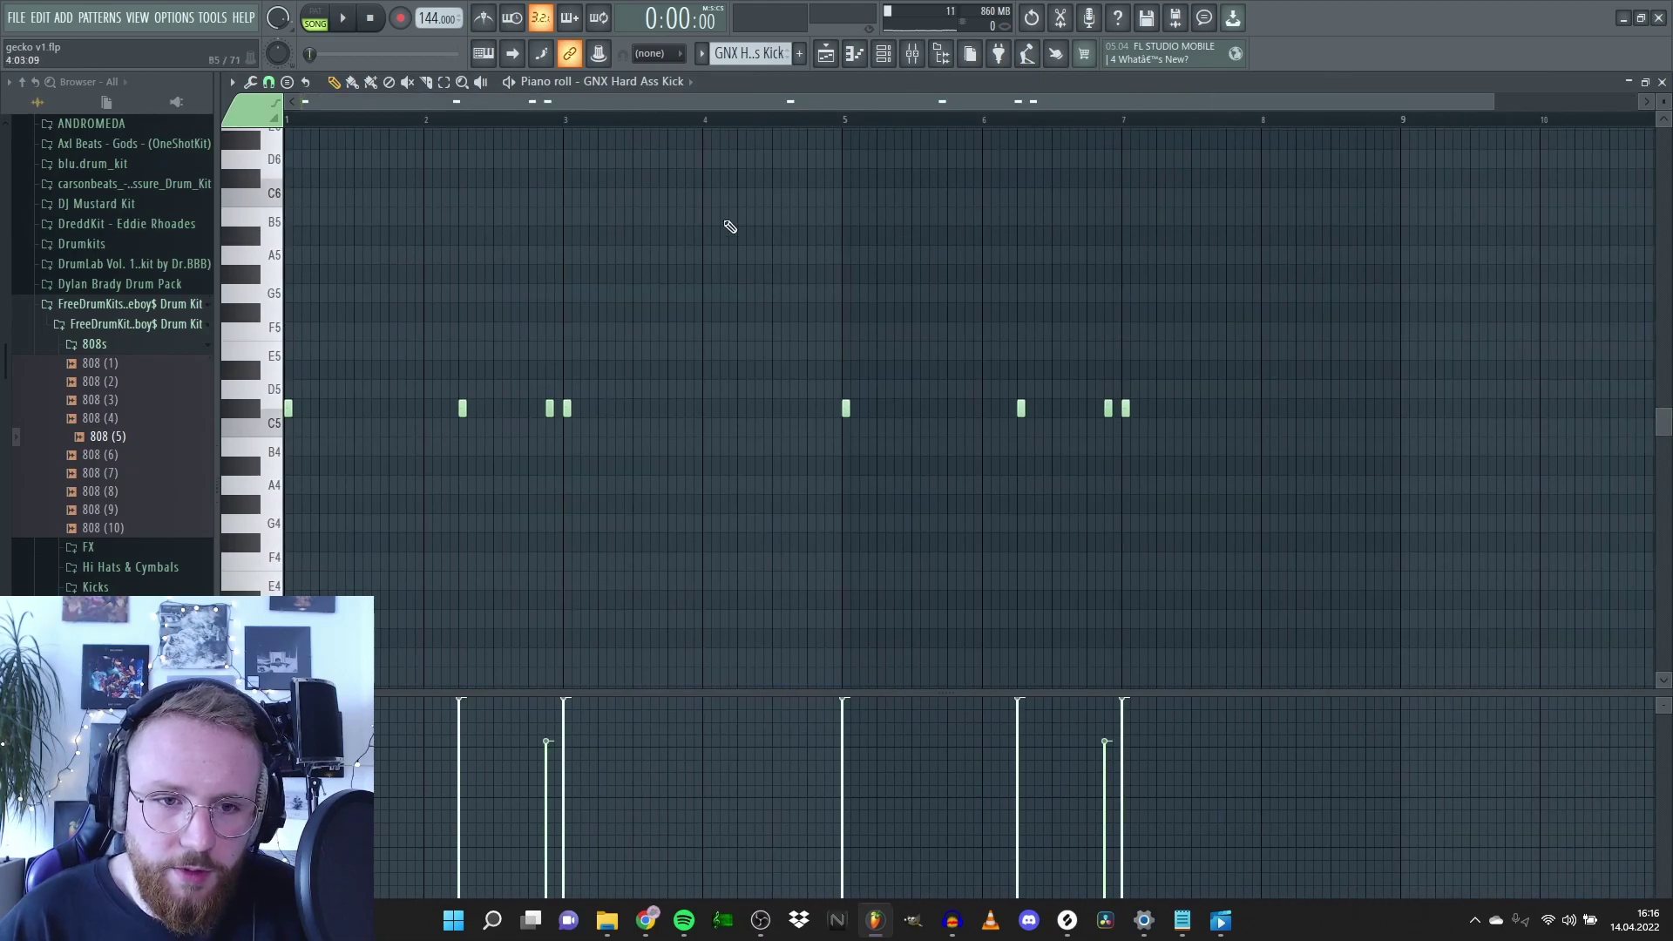
key("space")
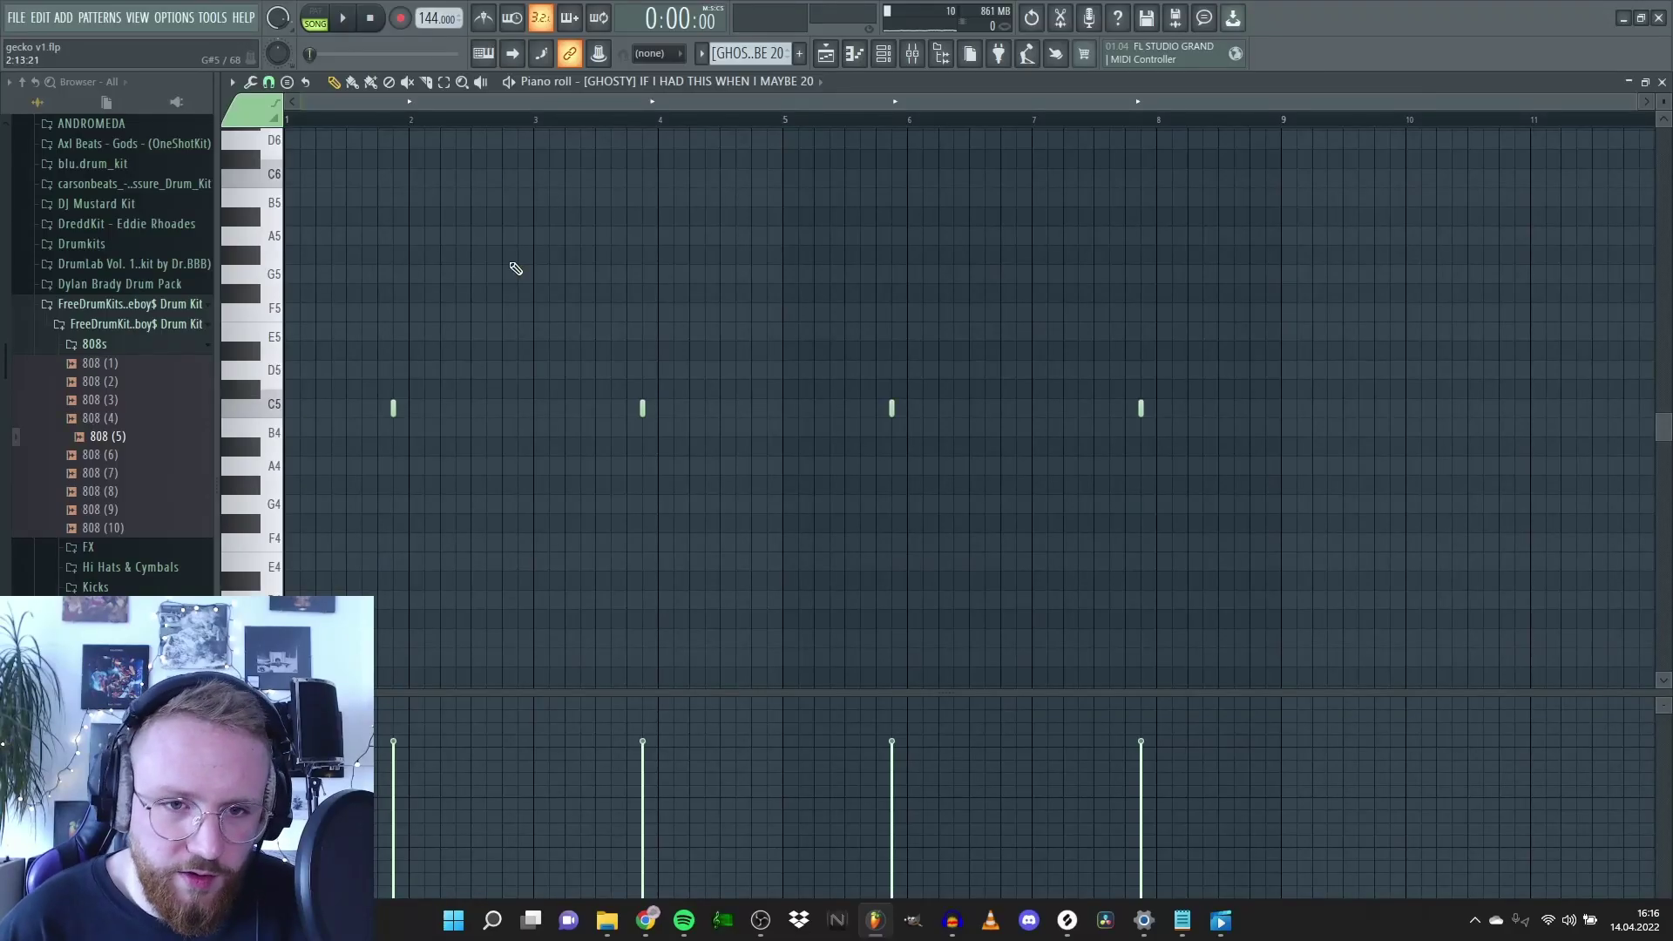
key("space")
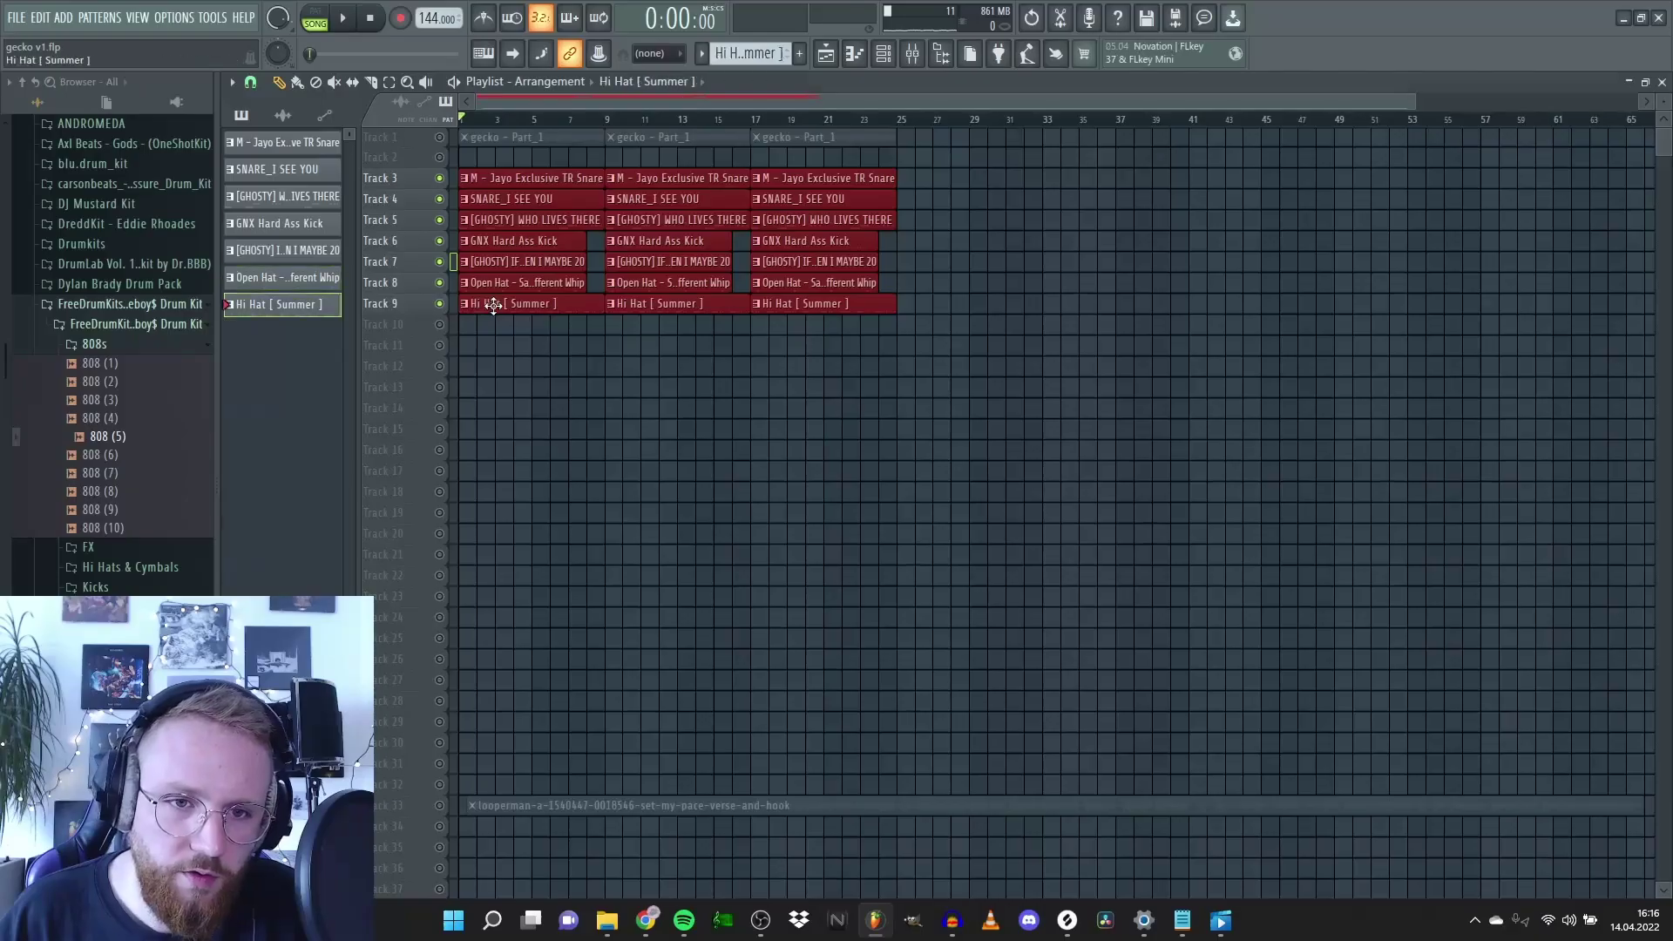
double_click(493, 305)
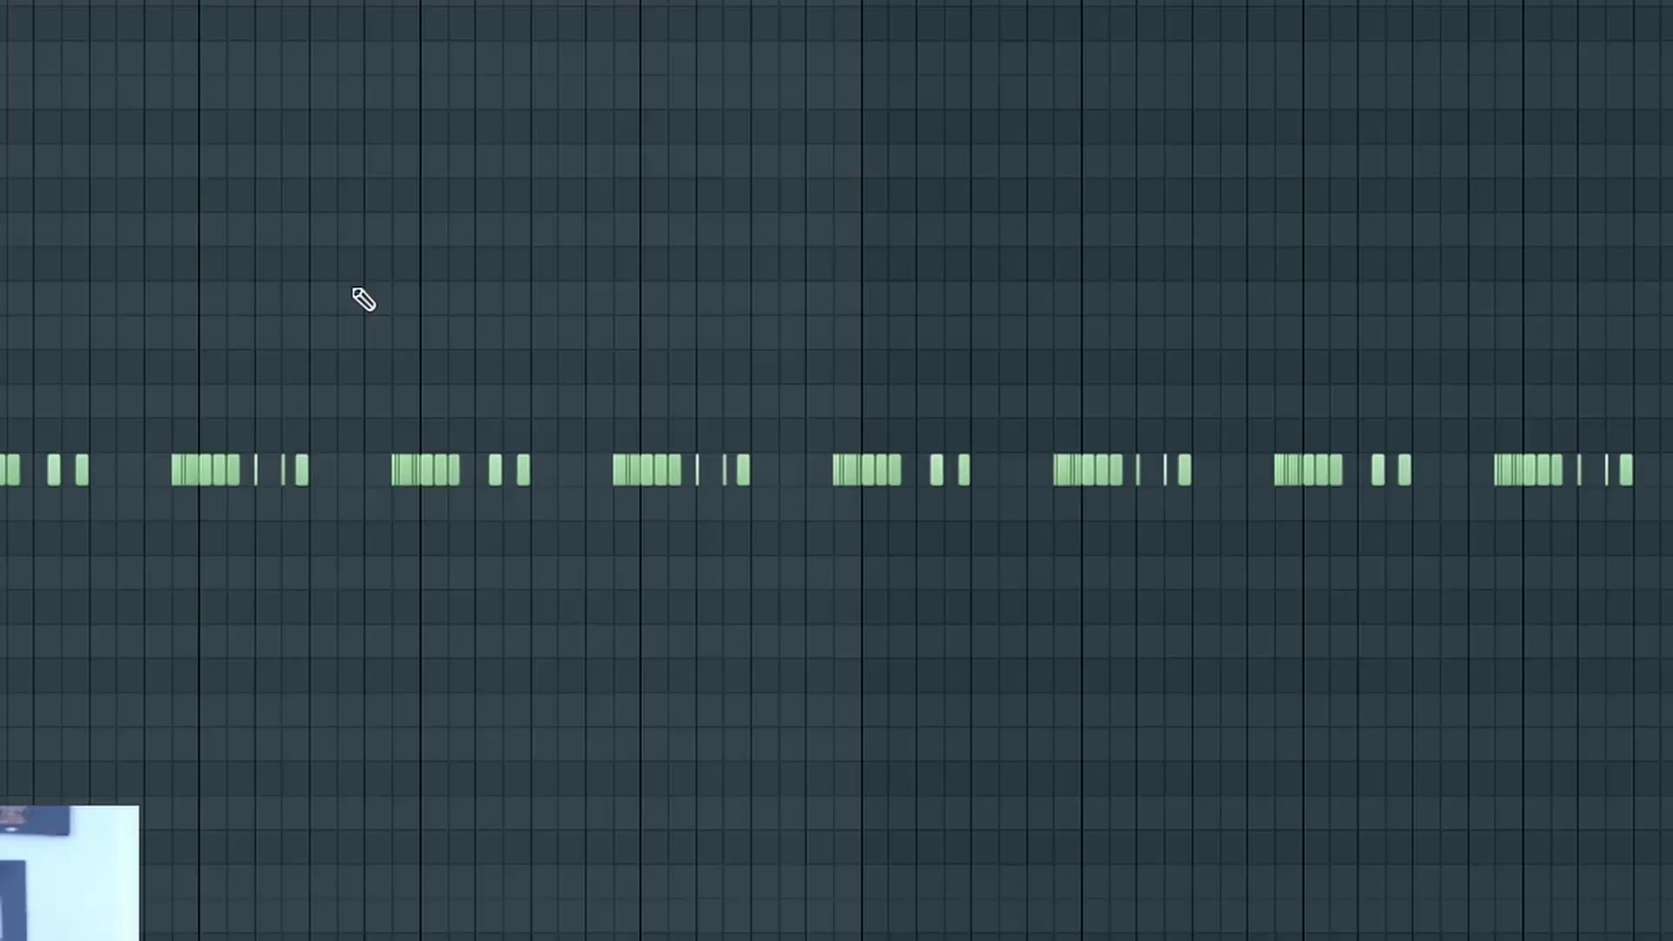
key("space")
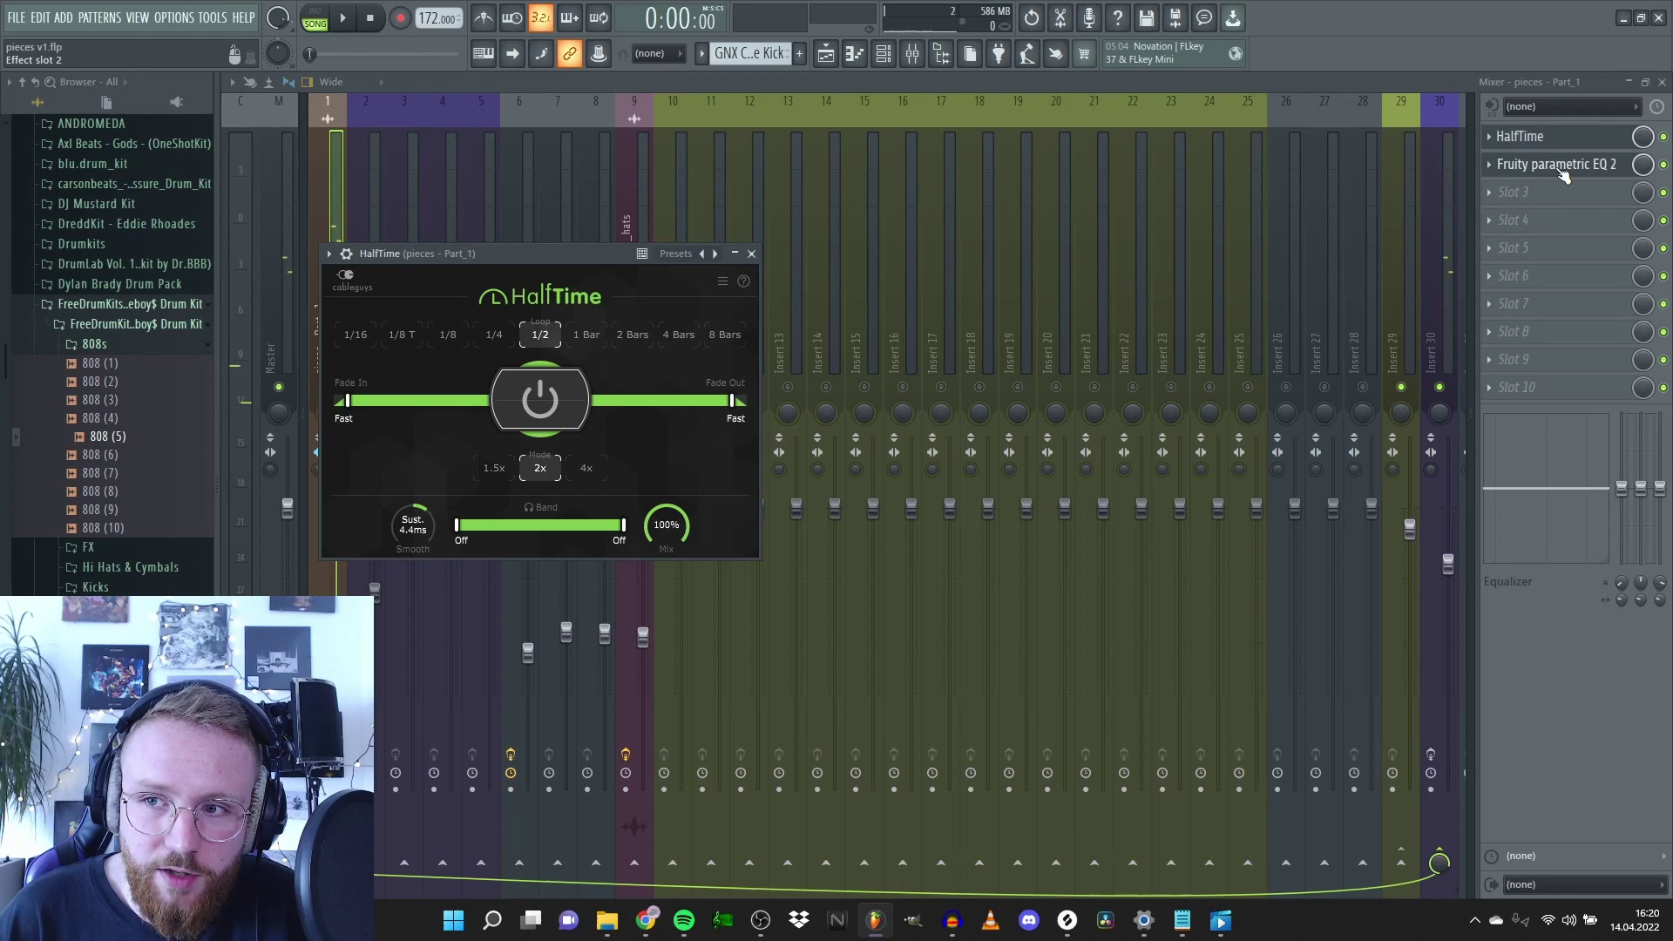
- Inspect the Fruity parametric EQ 2 curve on the pieces - Part_1 mixer track
left_click(1562, 167)
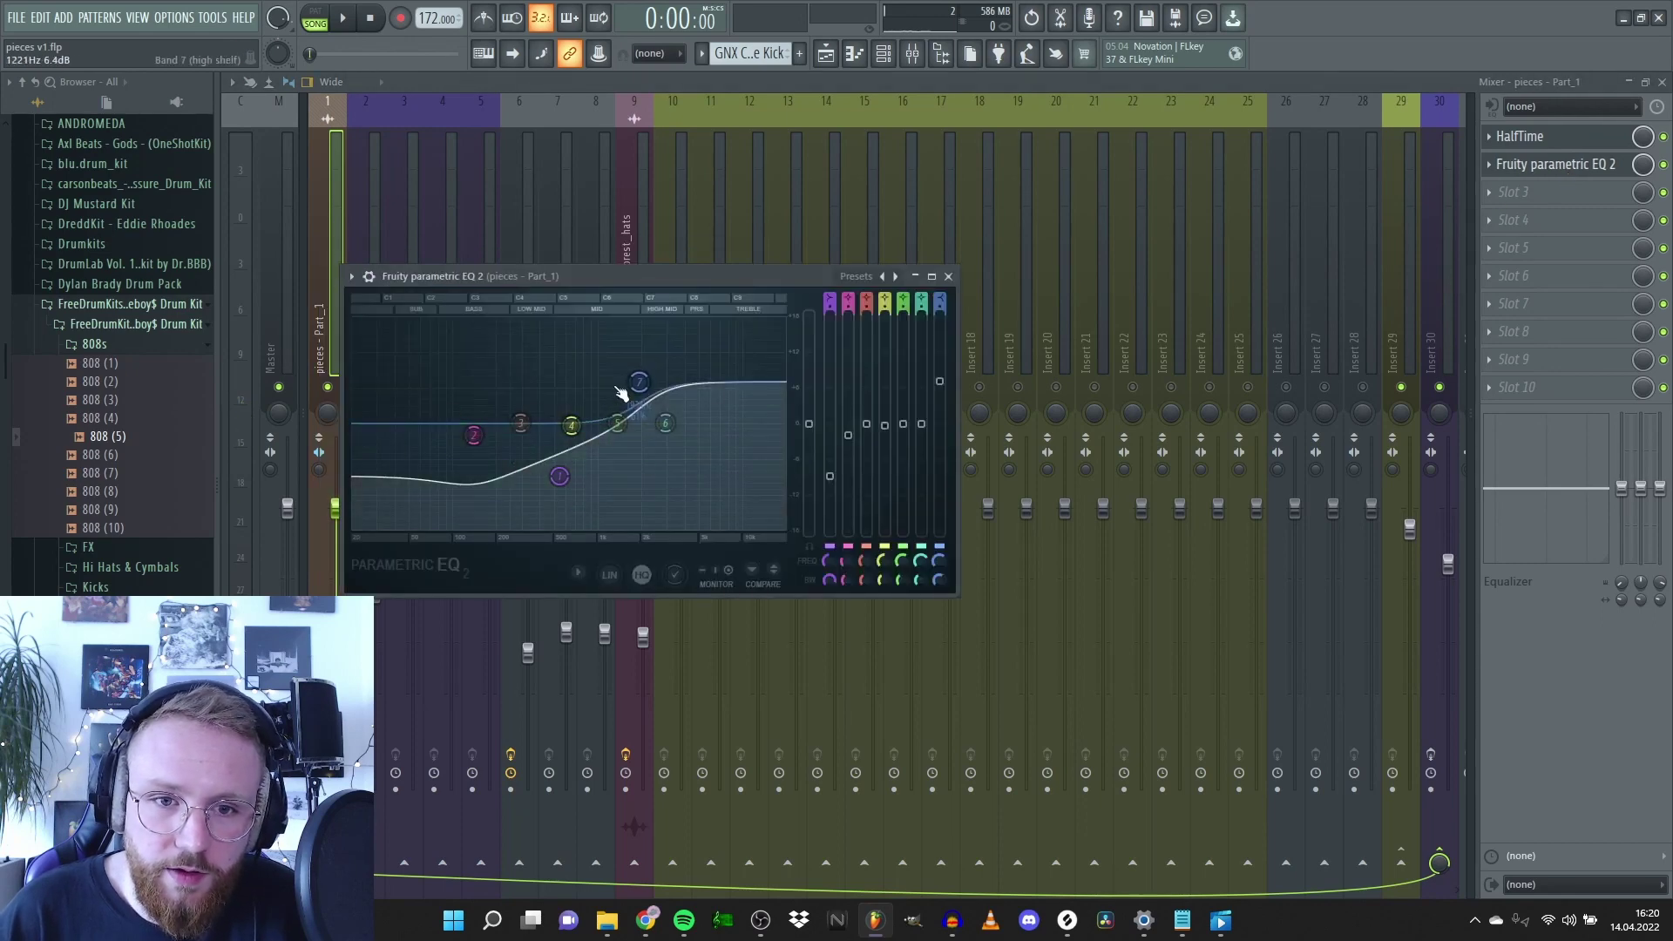
- Examine the Insert 30 mixer track's effects and play the pieces - Part_1 sample in the arrangement
left_click(1439, 317)
left_click(1550, 387)
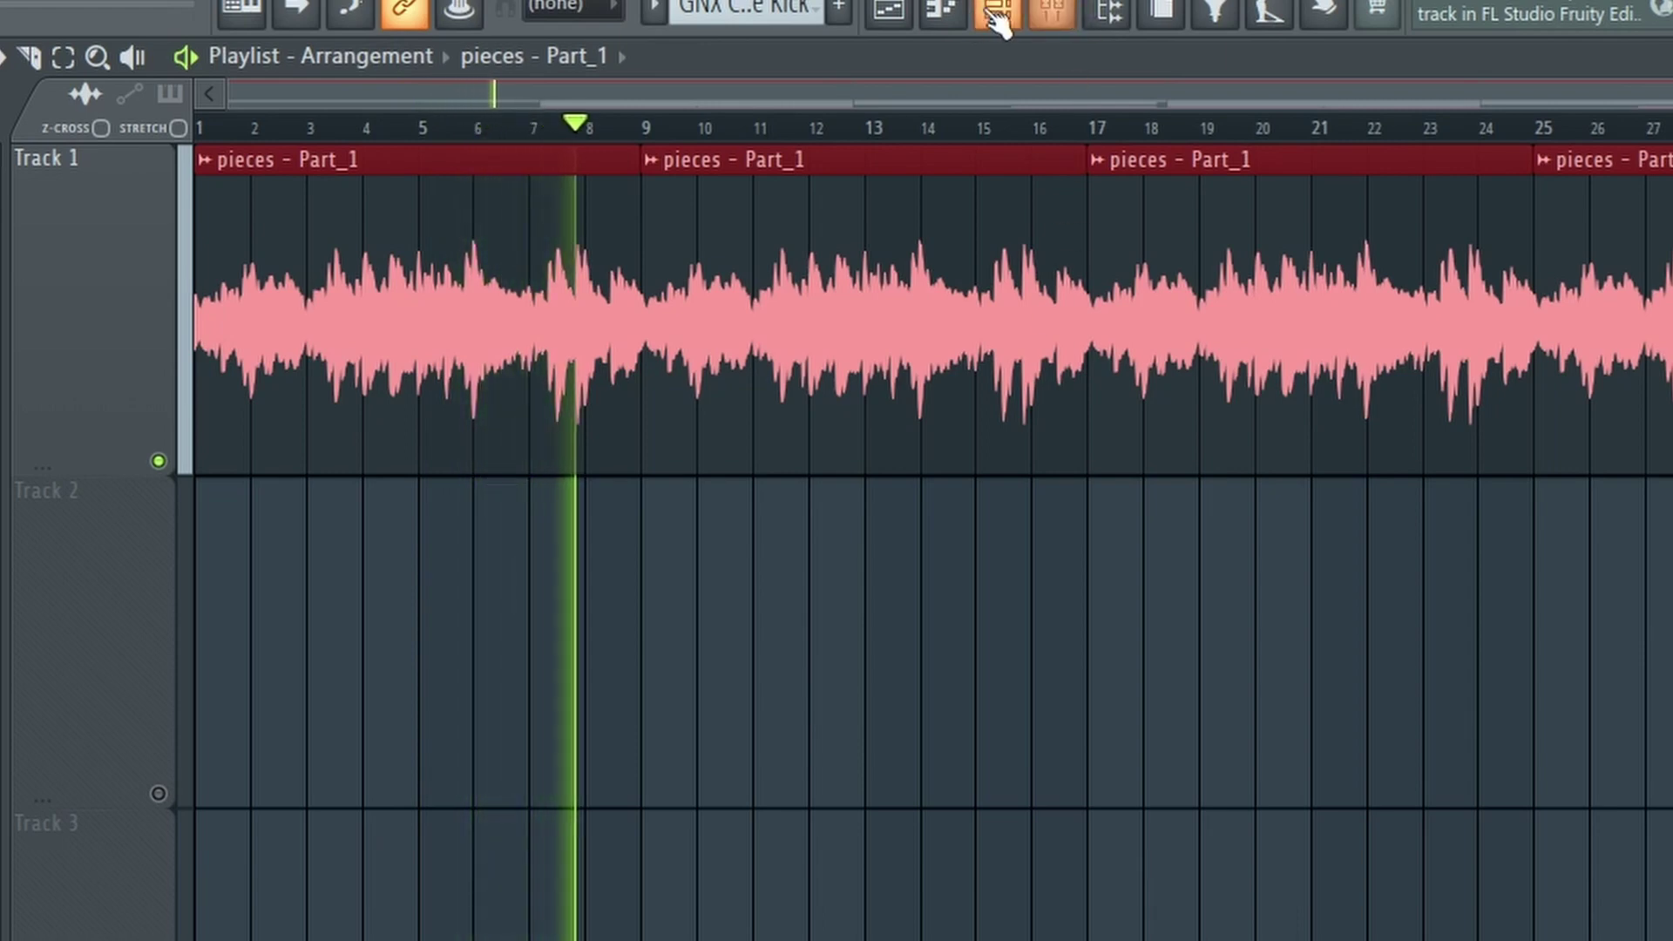
left_click(1053, 12)
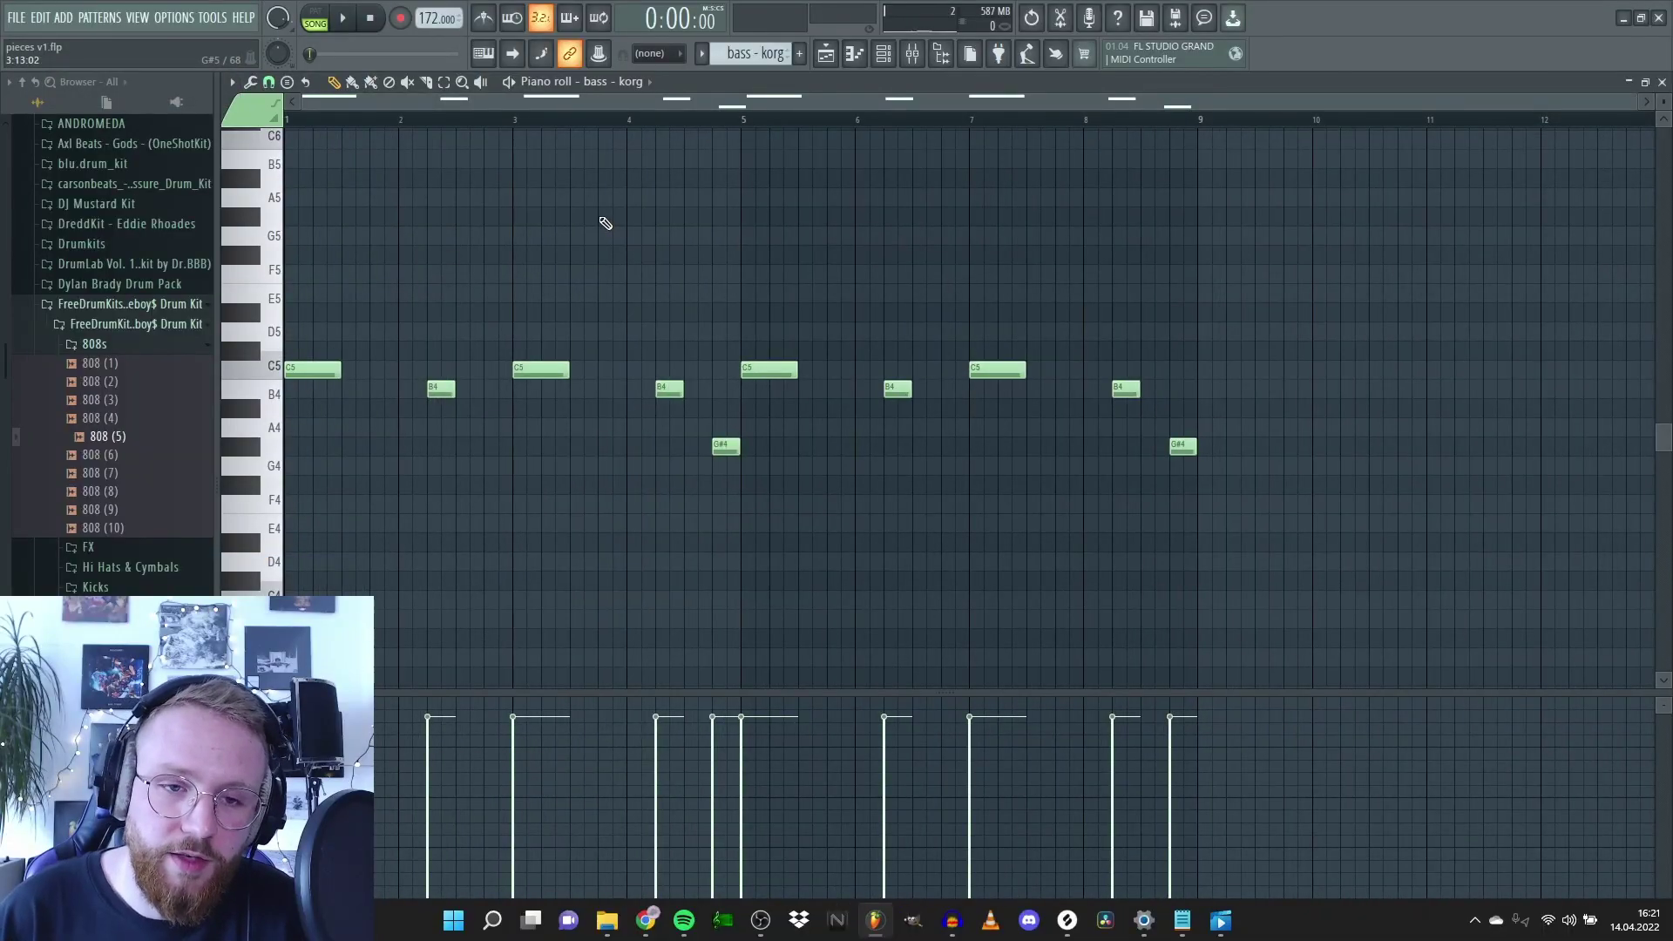
- Play the bass - korg notes and the arrangement with its snare, kick and SHH_85_drum_loop_forest_hats clips
key("space")
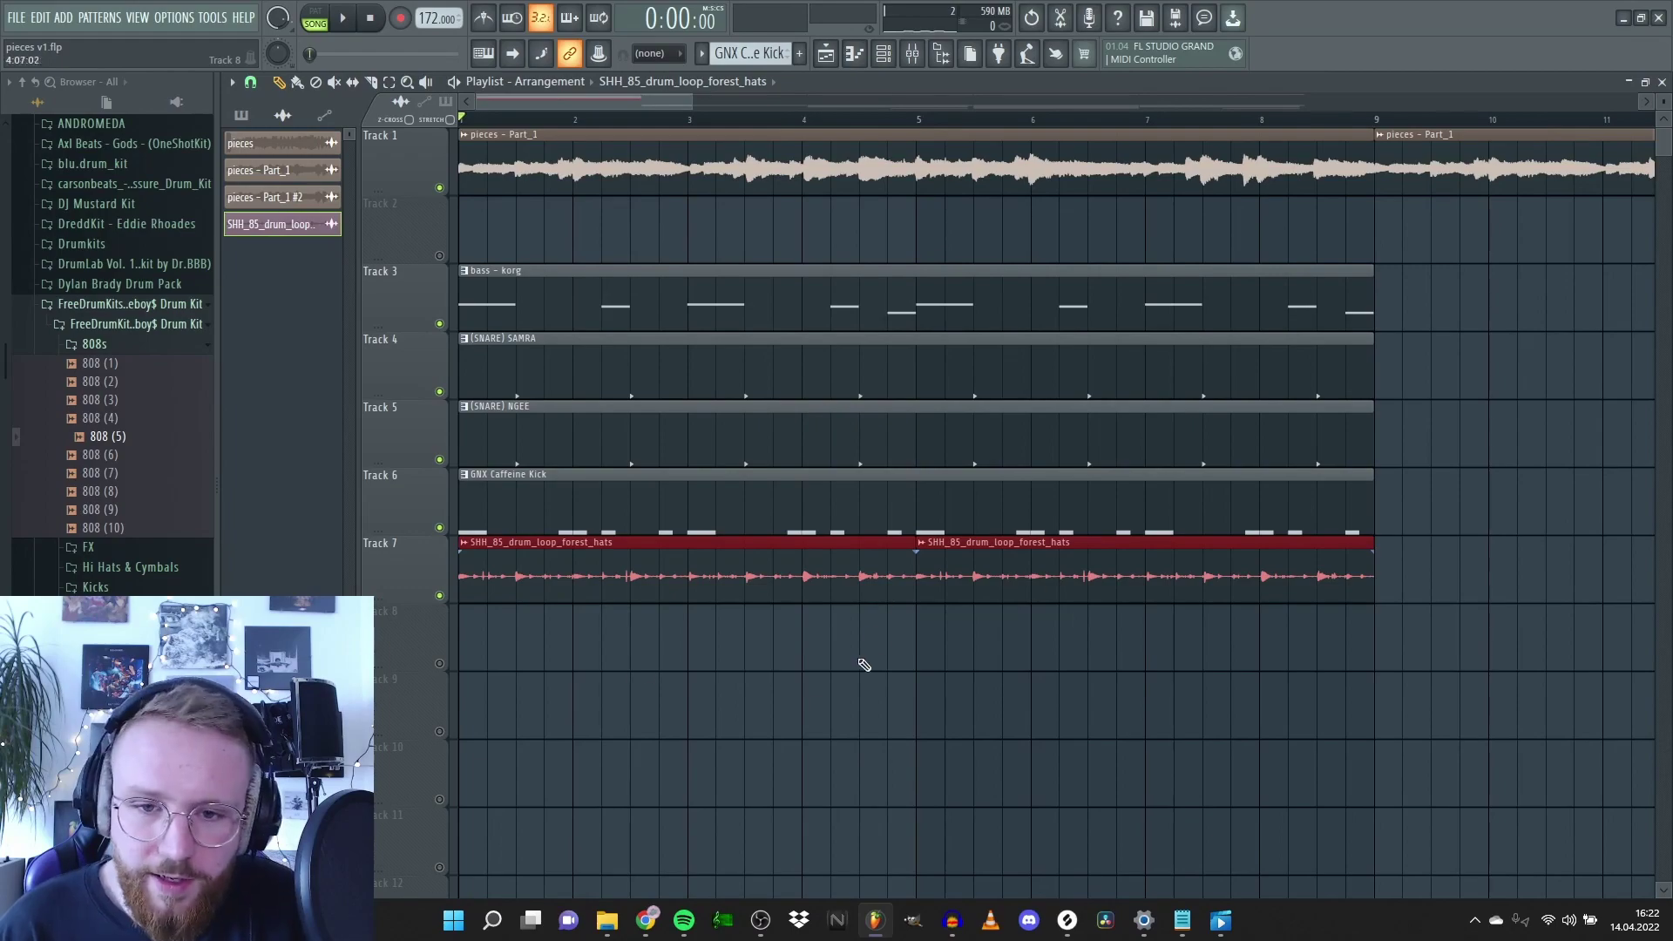
key("space")
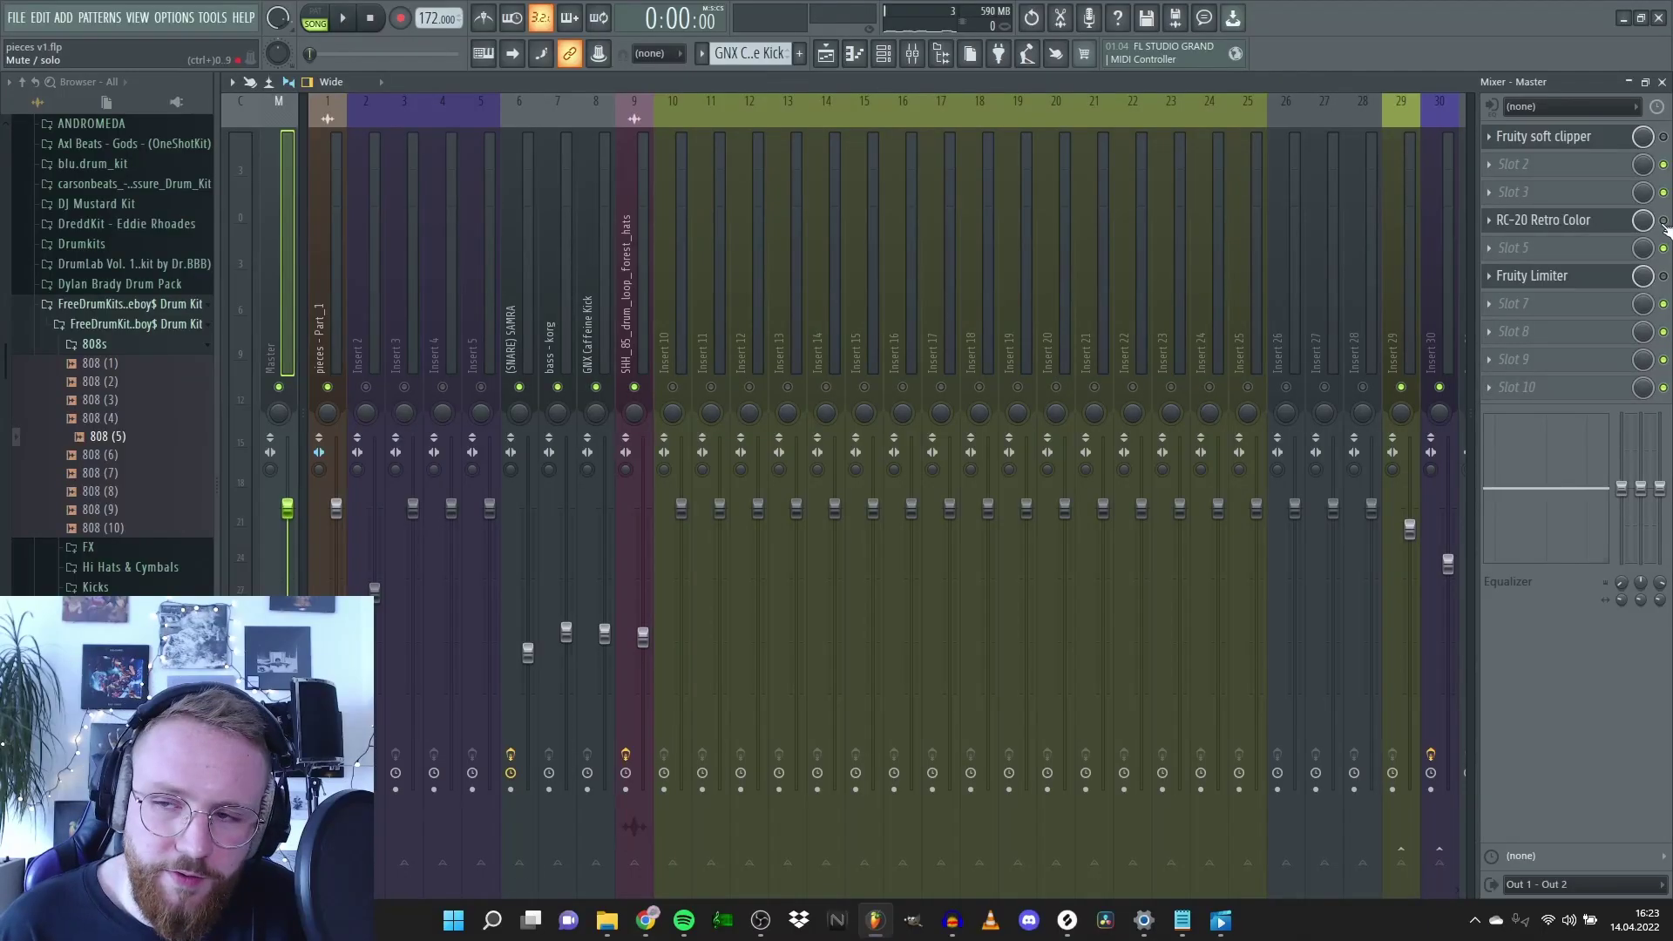
- Enable RC-20 Retro Color and Fruity Limiter on the Master track and open both effects for inspection
left_click(1603, 228)
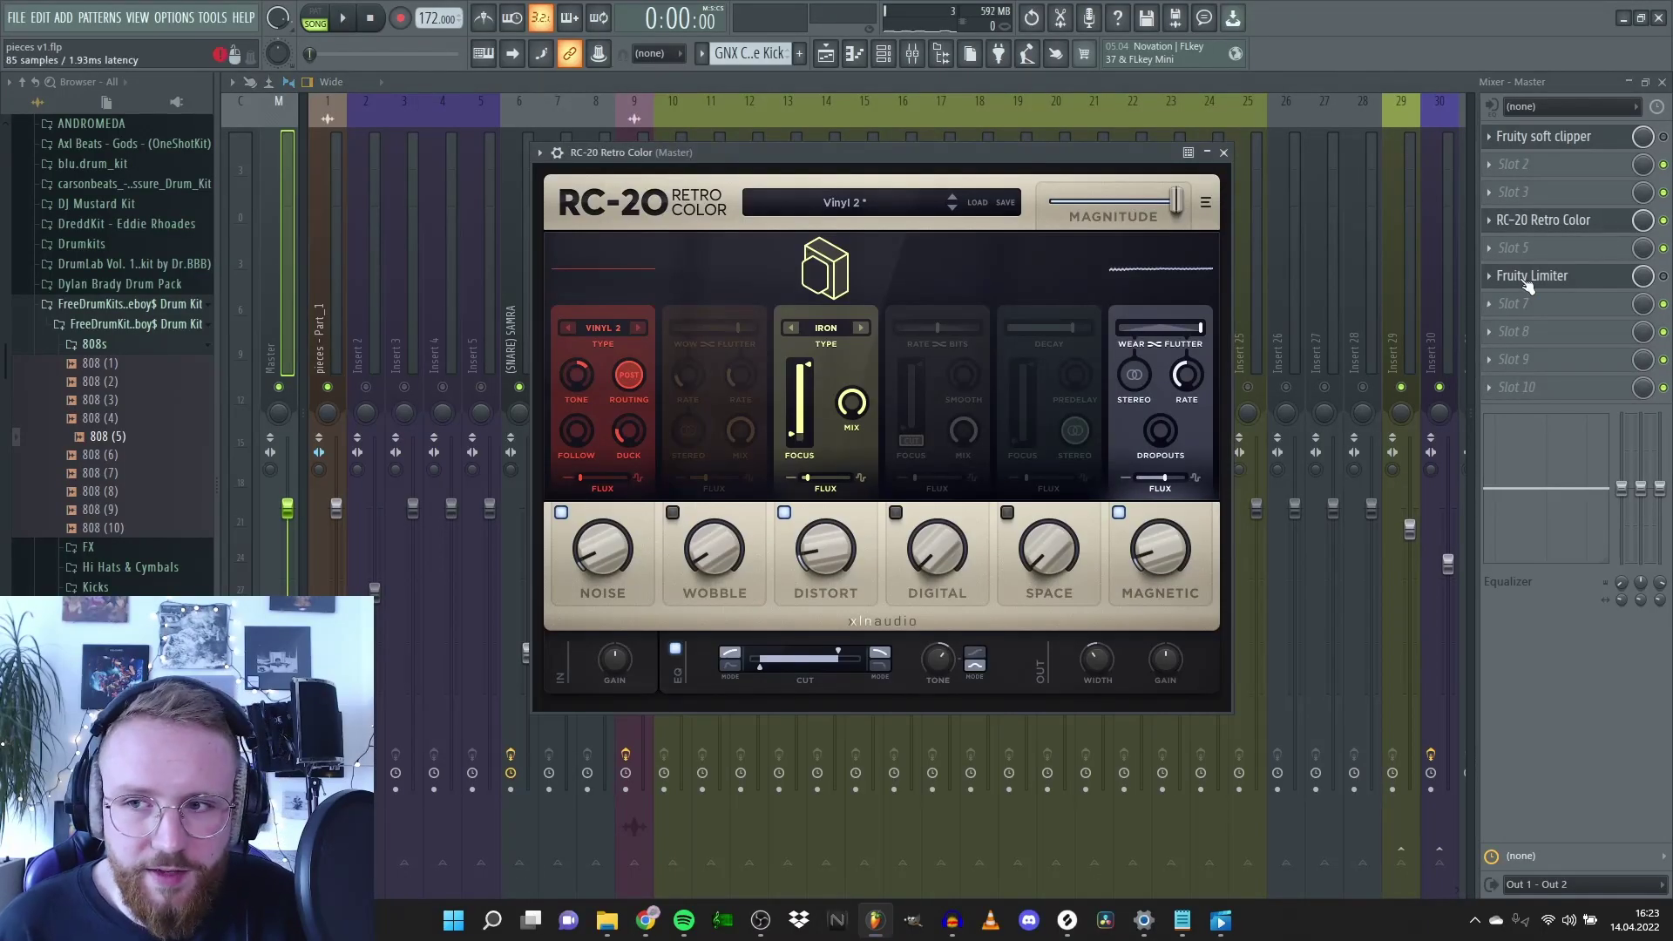
left_click(1663, 277)
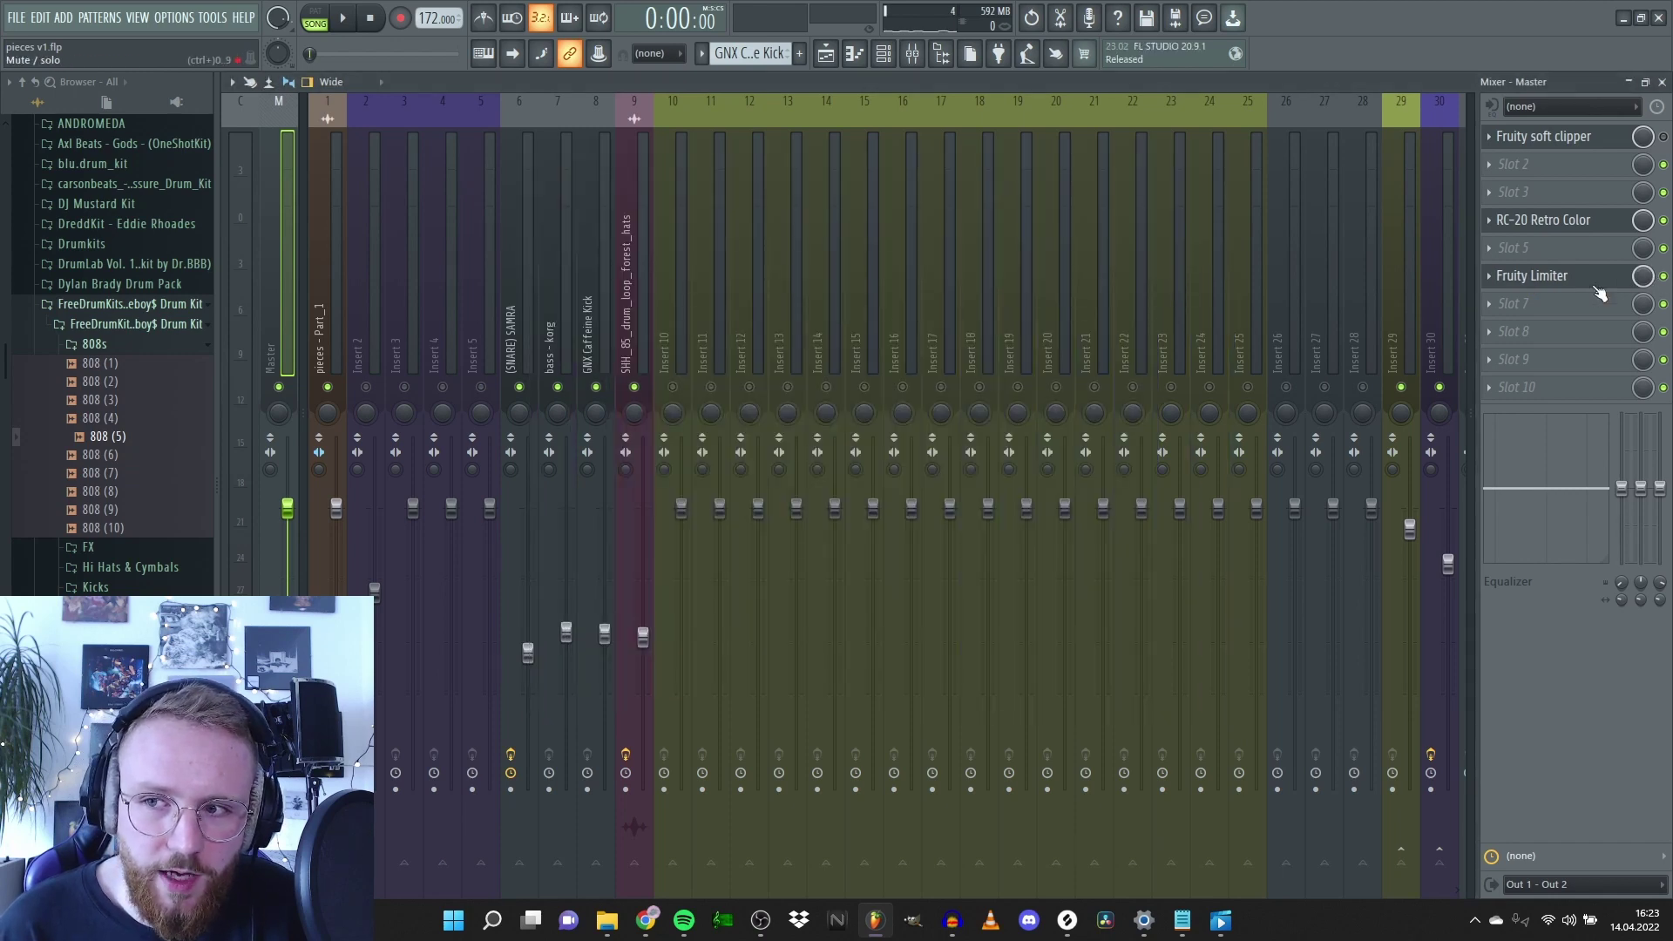
left_click(1556, 280)
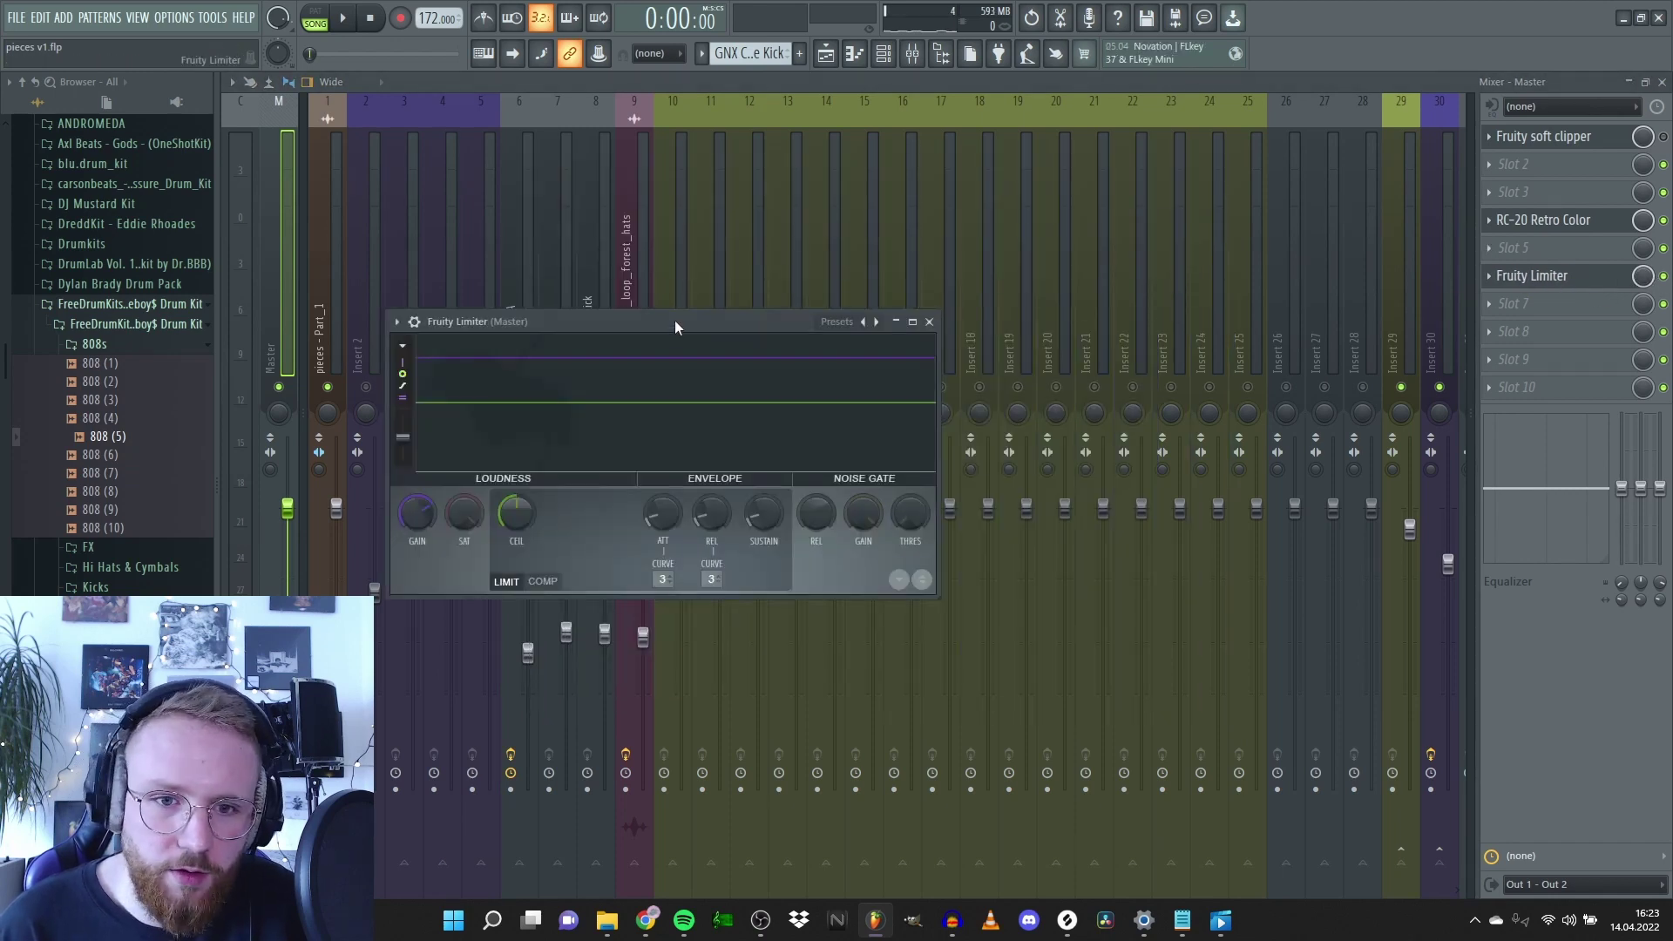
- Return to the playlist and play the full arrangement with the Master effects enabled
left_click(751, 84)
left_click(827, 55)
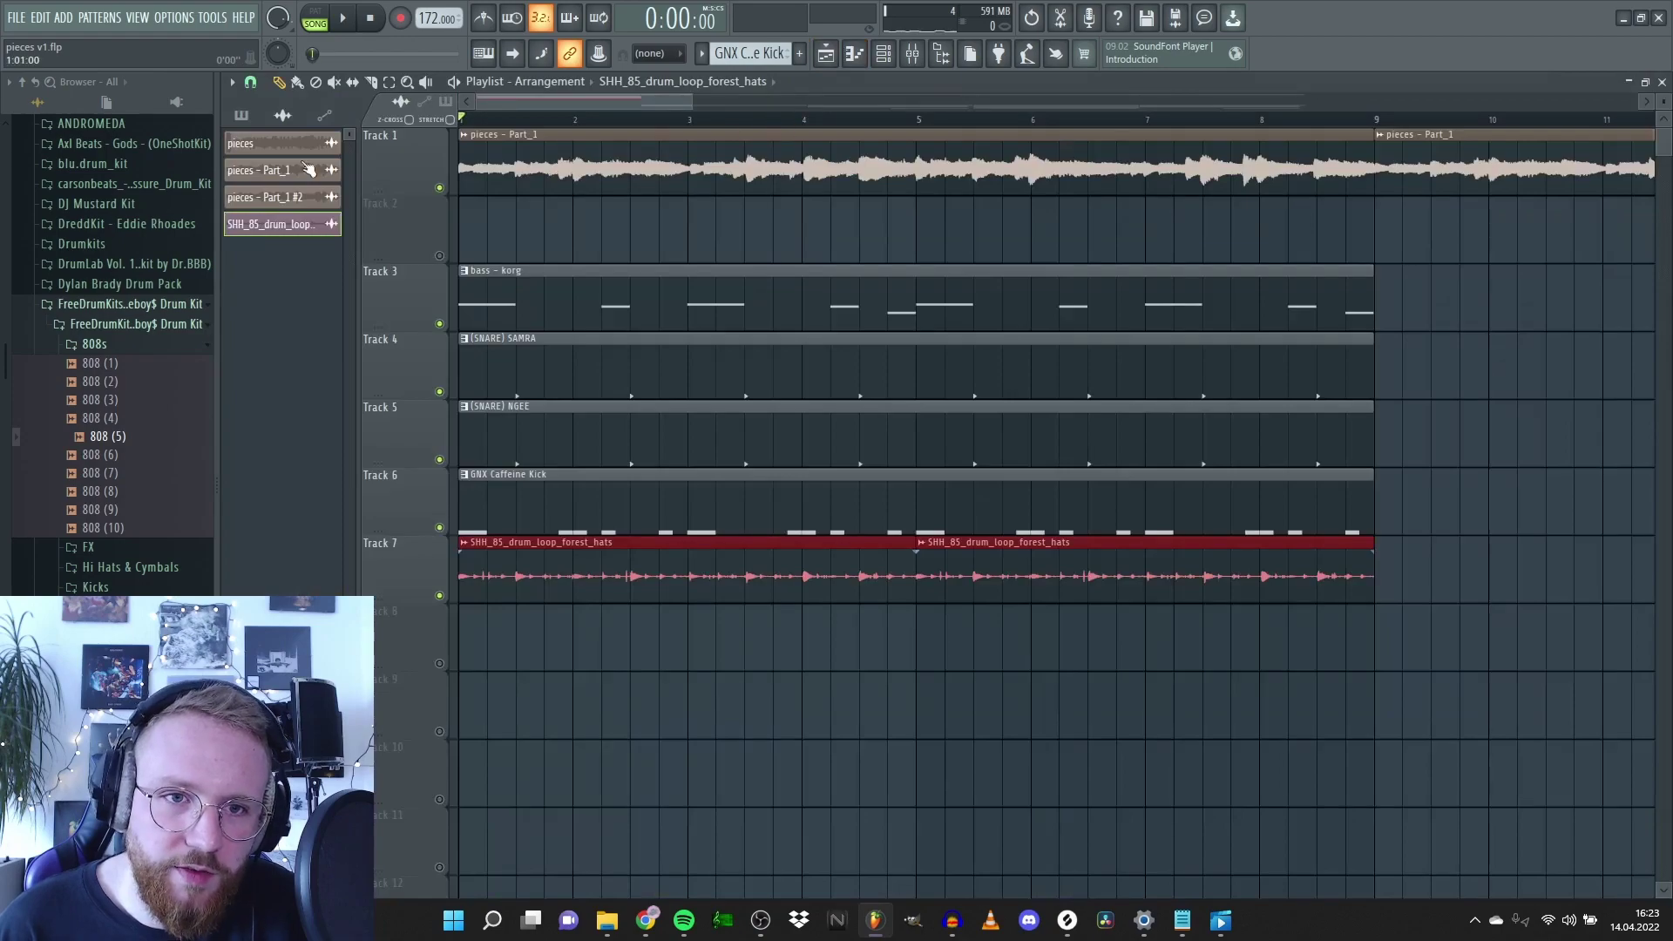
key("space")
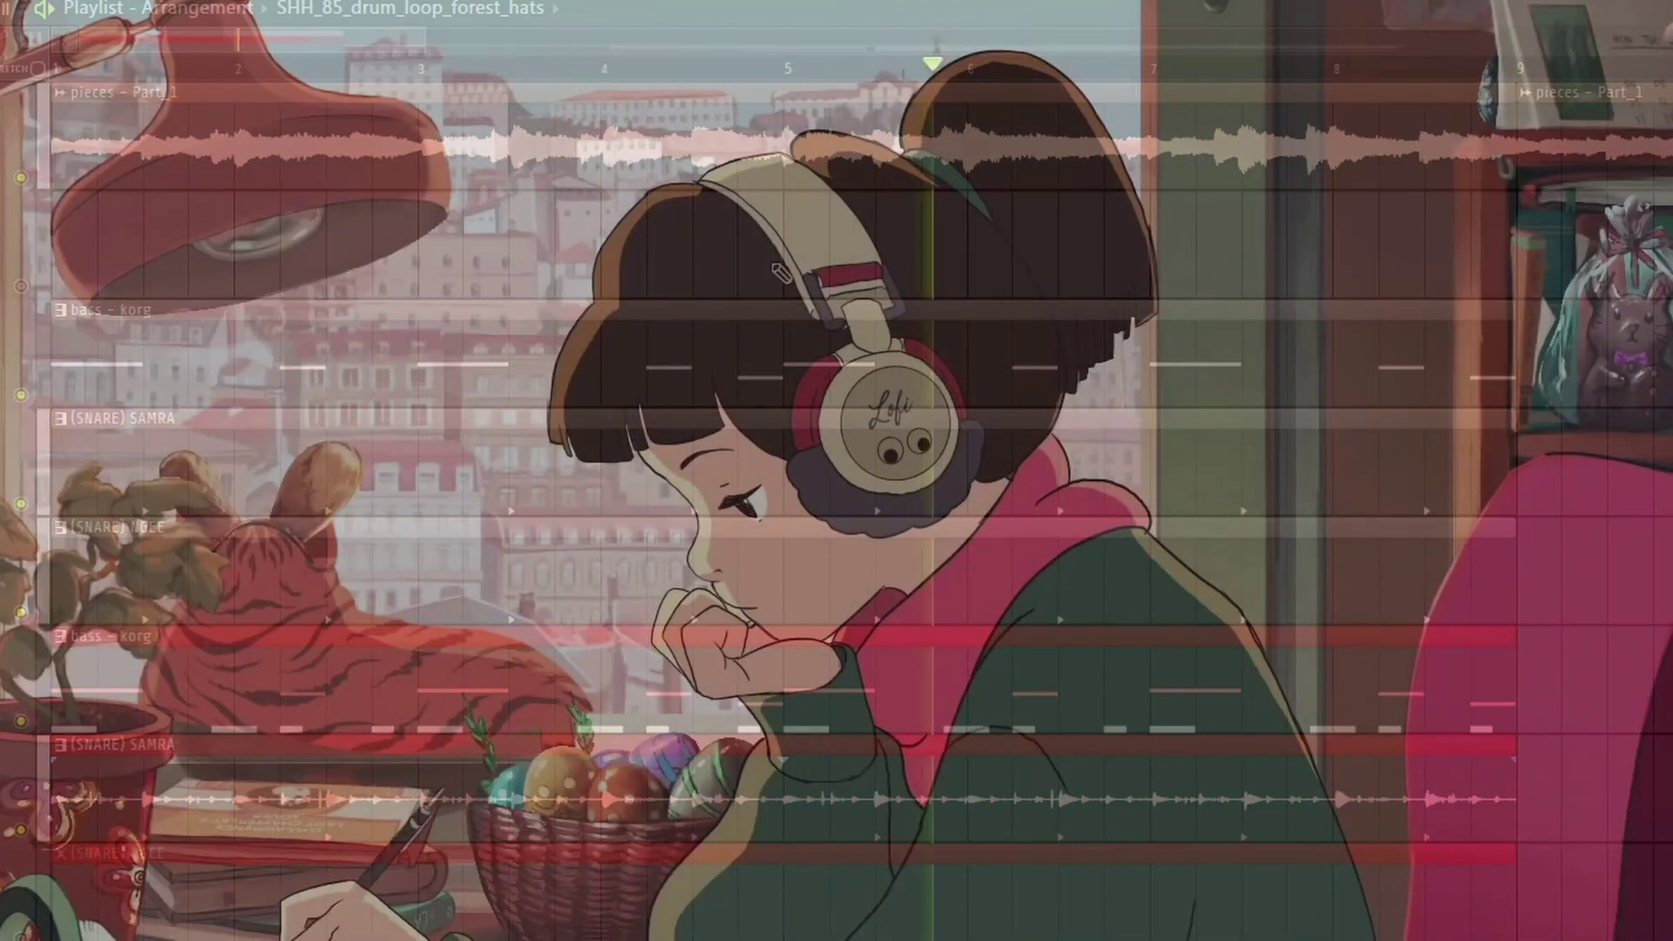
- Undo the misplaced clip copy and duplicate the bass, snare, kick and hat loop clips from bar 9 onward
key("ctrl+z")
key("ctrl+b")
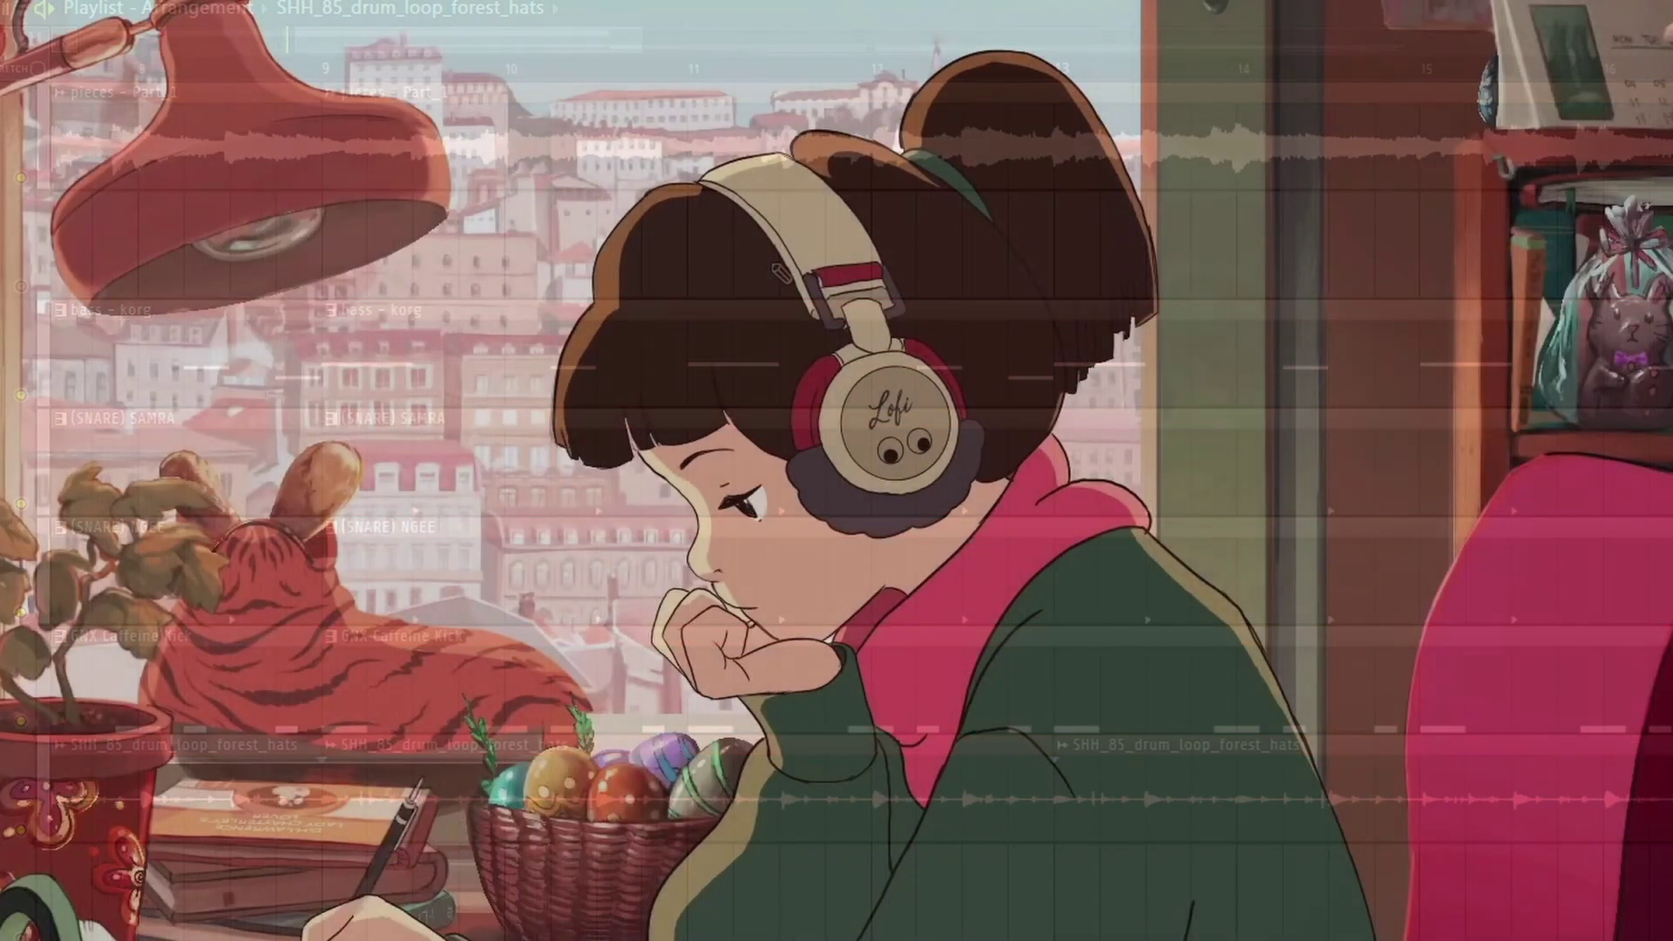
scroll(770, 261, "down", 5)
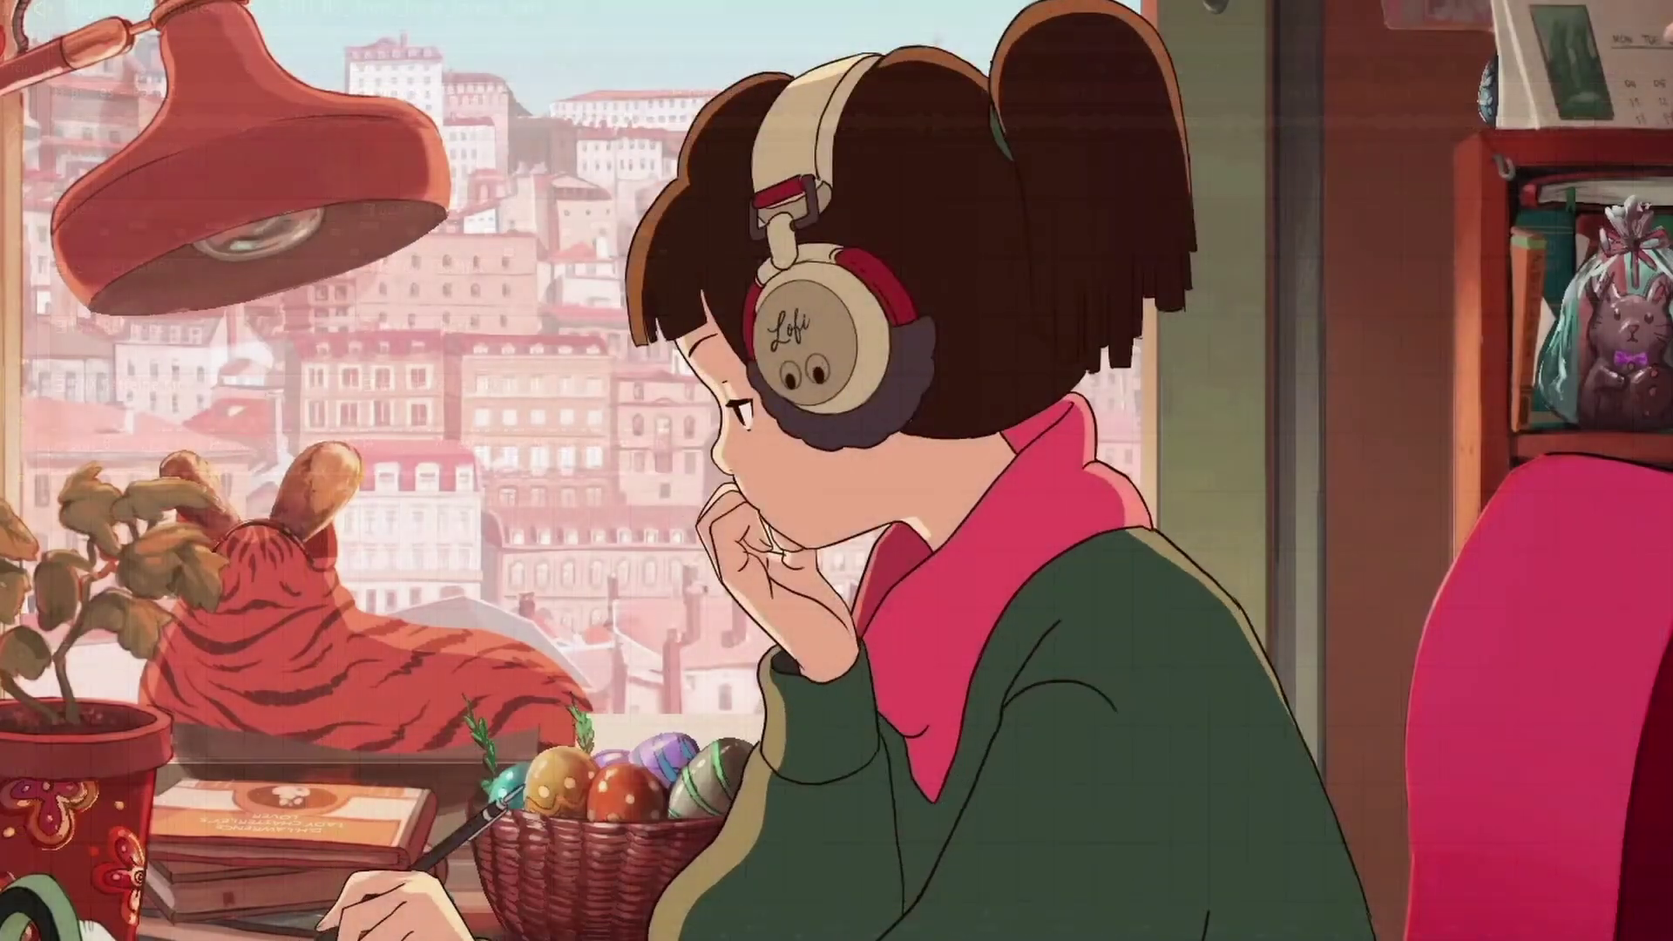